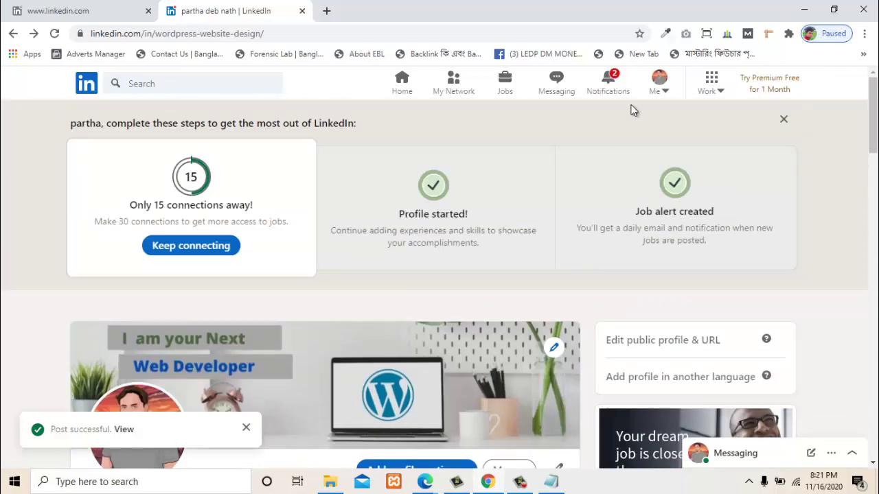
- Open the chosen connection's profile from the My Network connections list
left_click(440, 89)
scroll(168, 311, "down", 1)
scroll(175, 313, "down", 1)
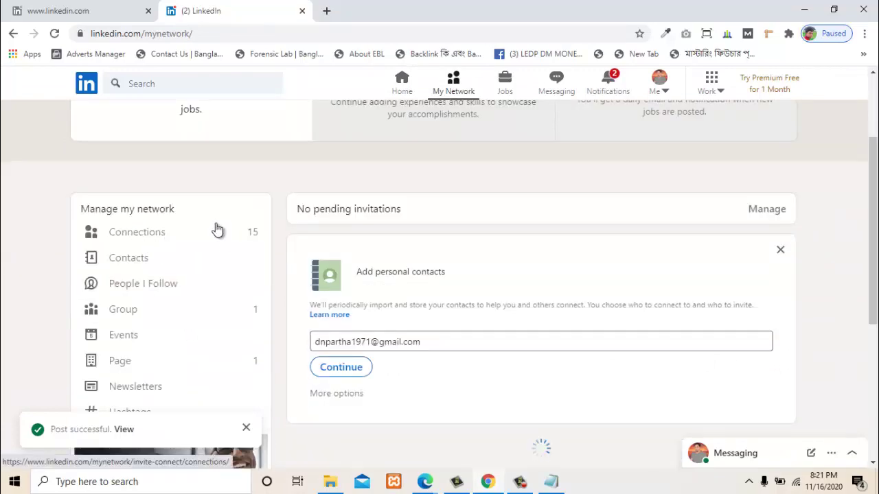
left_click(152, 235)
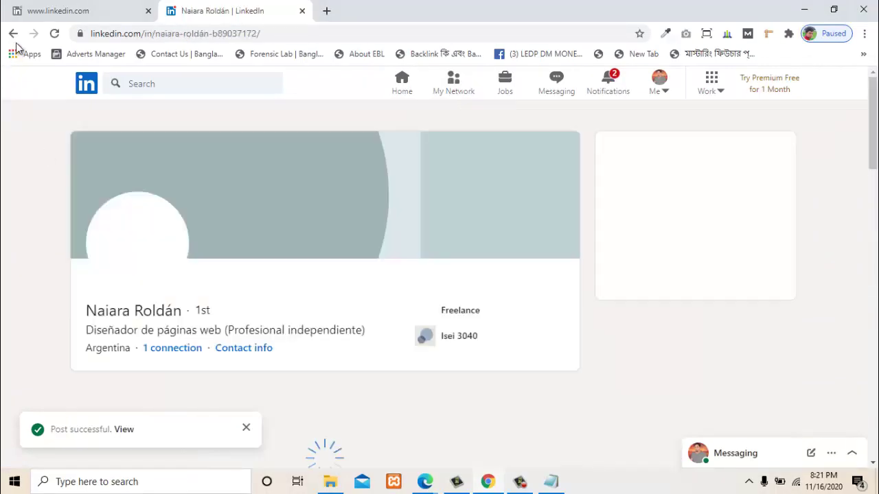
key("alt+Left")
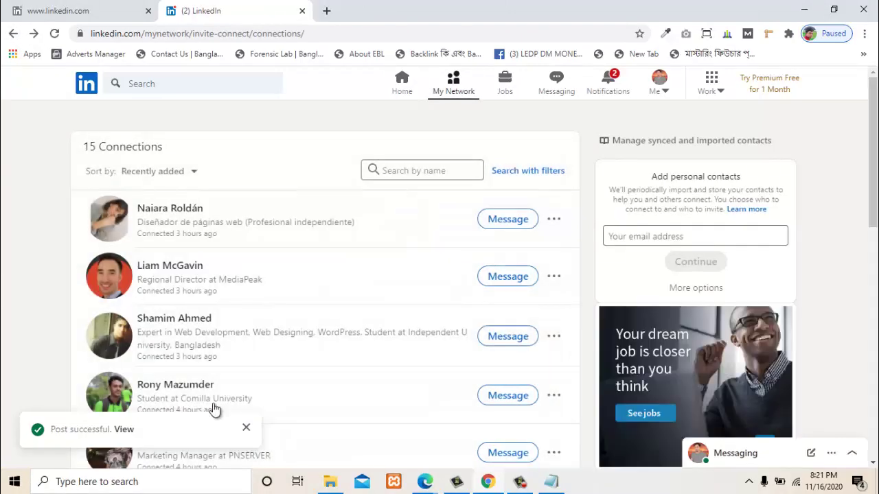
left_click(246, 428)
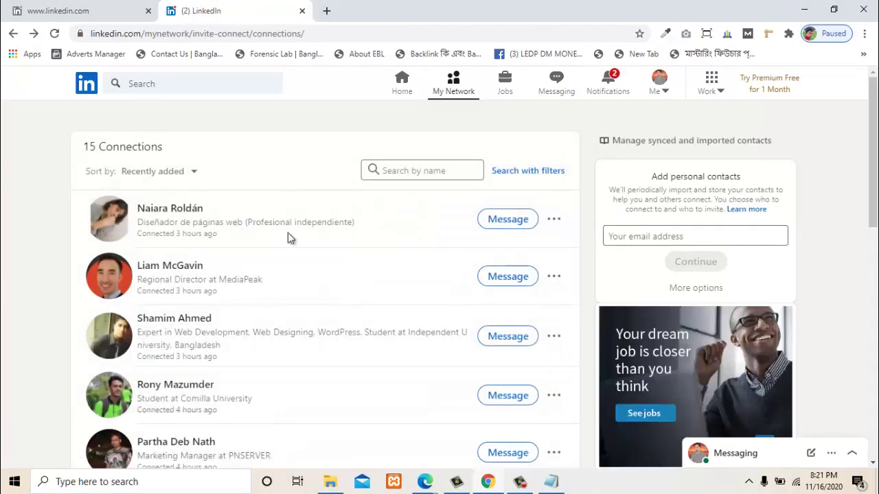
scroll(288, 254, "down", 3)
scroll(173, 290, "down", 1)
scroll(172, 290, "down", 1)
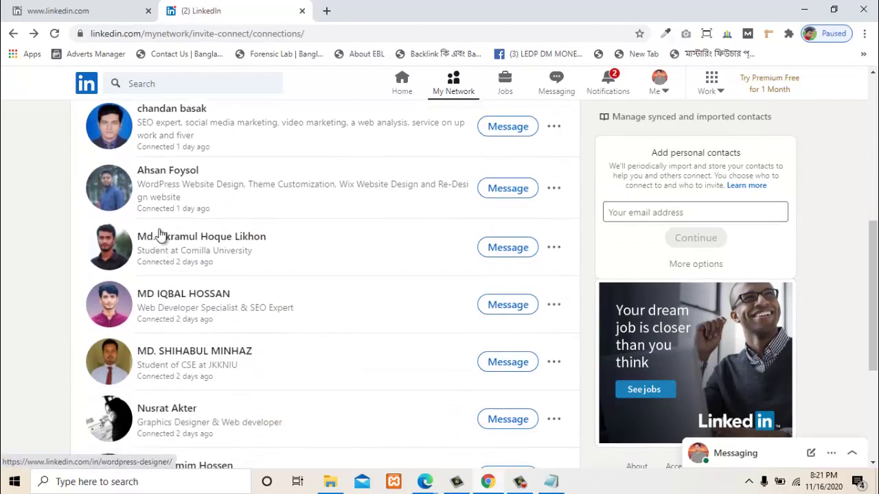
left_click(246, 237)
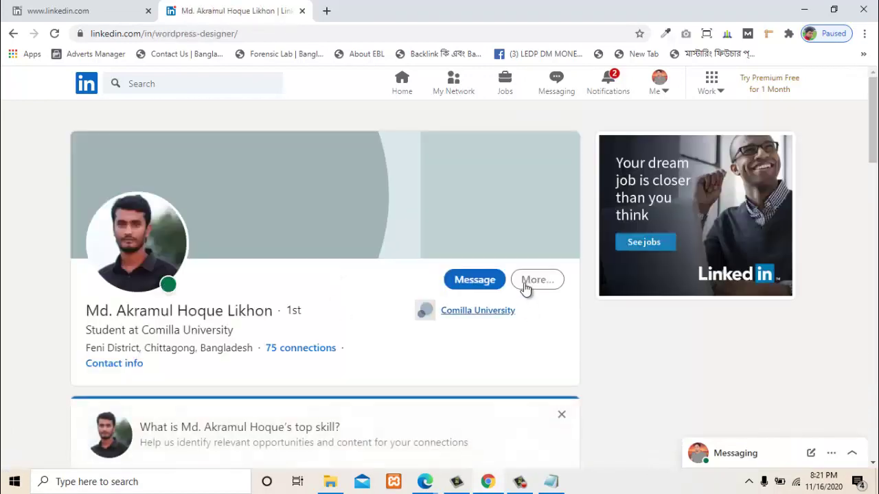
- Start a recommendation request from the profile's More actions, then close it for now
left_click(532, 280)
scroll(580, 371, "down", 1)
scroll(580, 391, "down", 1)
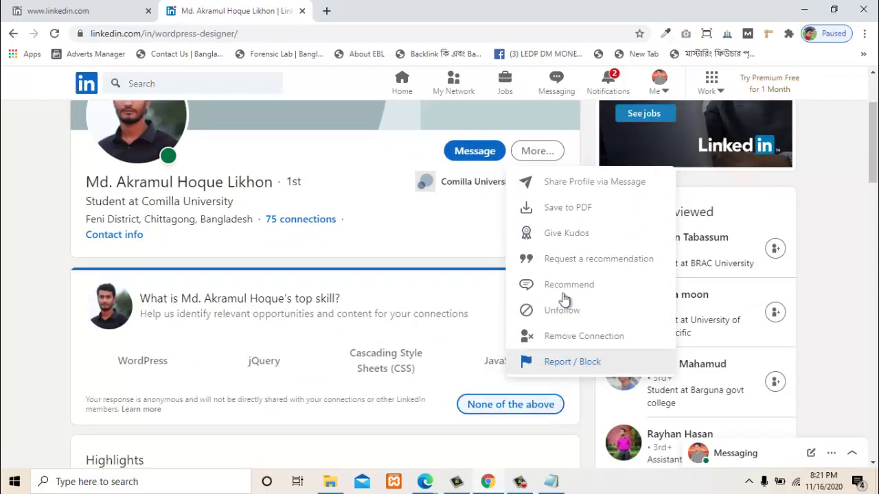
left_click(573, 268)
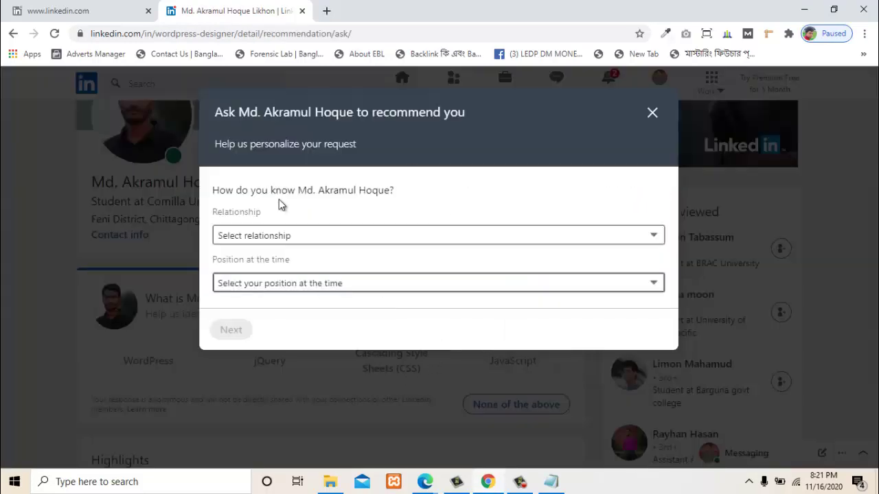
left_click(652, 113)
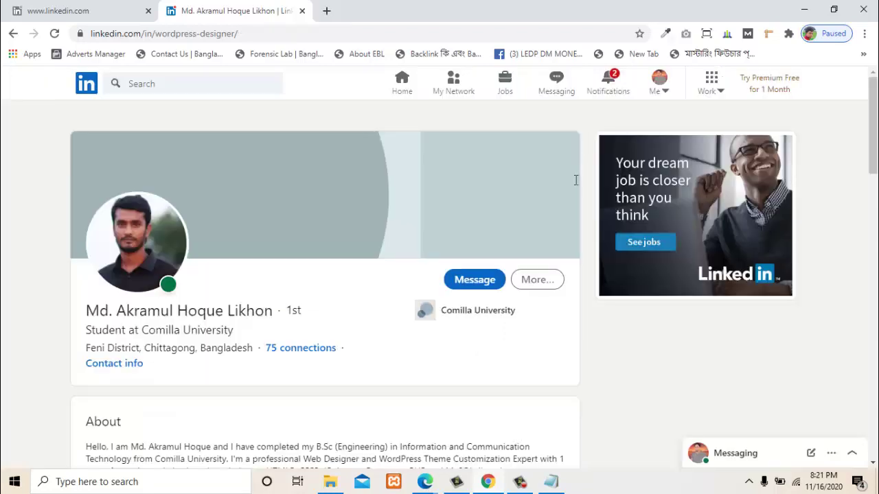
- Select the connection's full profile name and copy it
left_click_drag(266, 312, 276, 313)
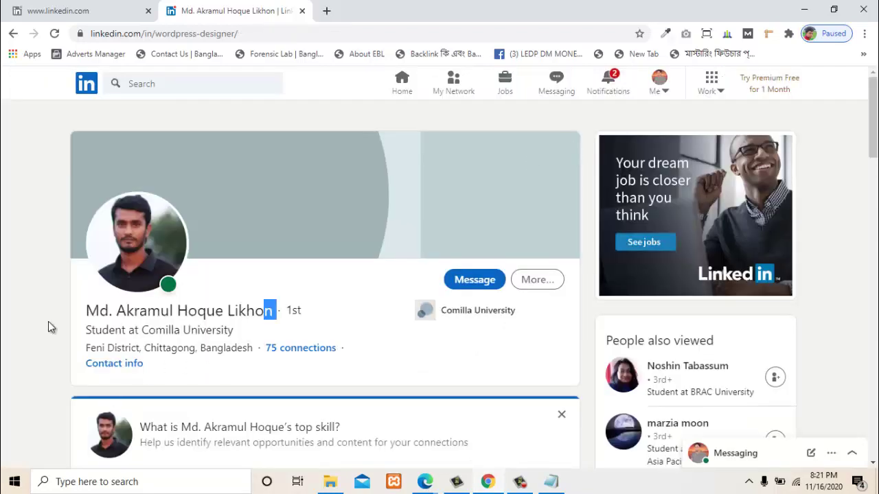
left_click_drag(49, 325, 87, 311)
key("ctrl+c")
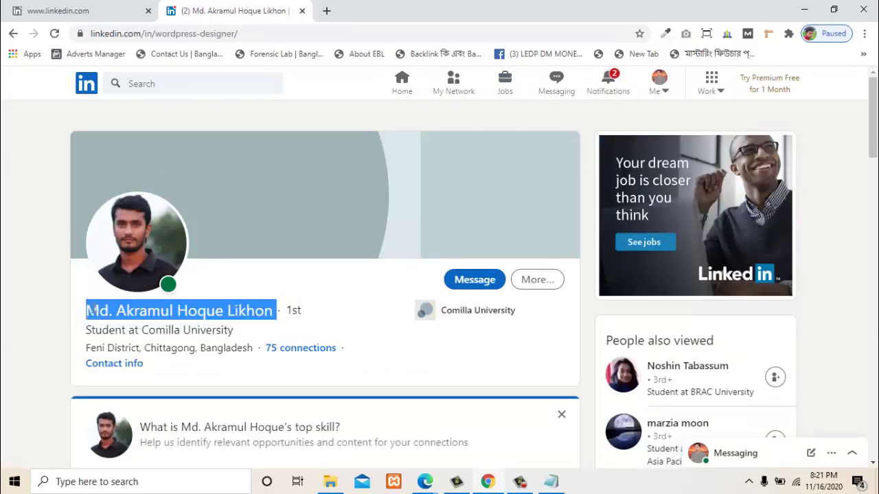
right_click(87, 311)
left_click(98, 318)
- In the linkedin notes, replace the old recipient name with the copied profile name
left_click(550, 483)
left_click(199, 227)
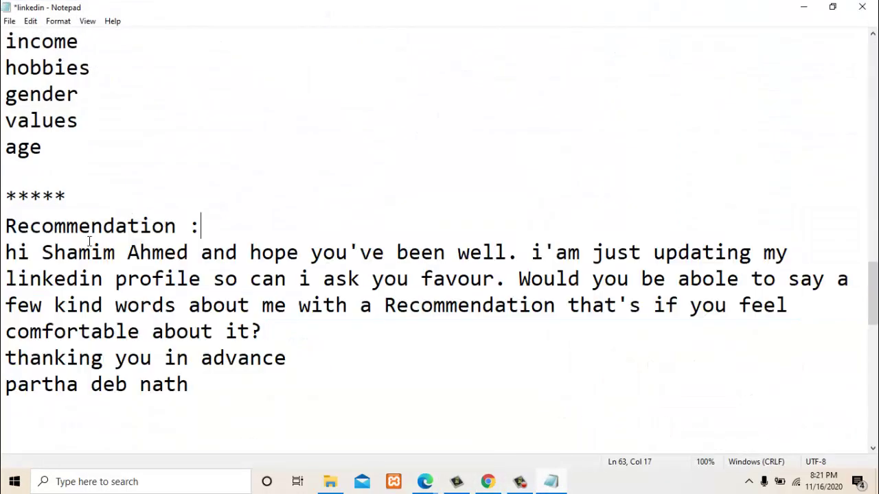
left_click_drag(42, 252, 189, 254)
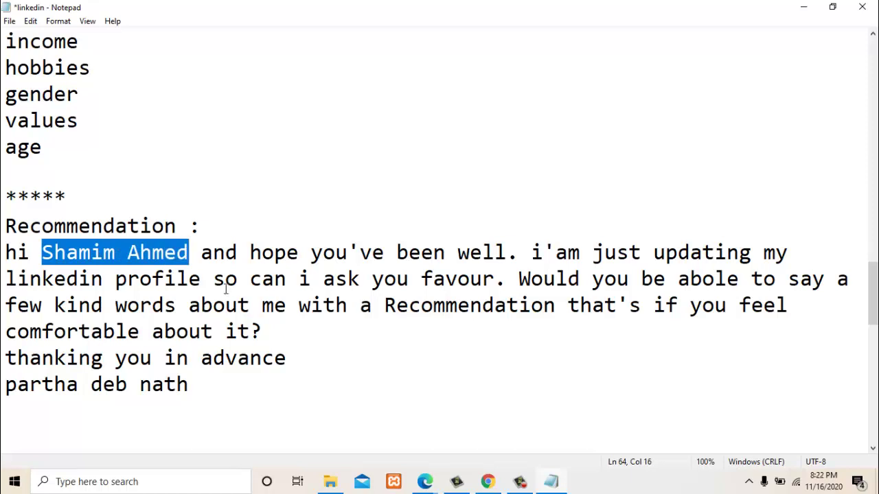
key("ctrl+v")
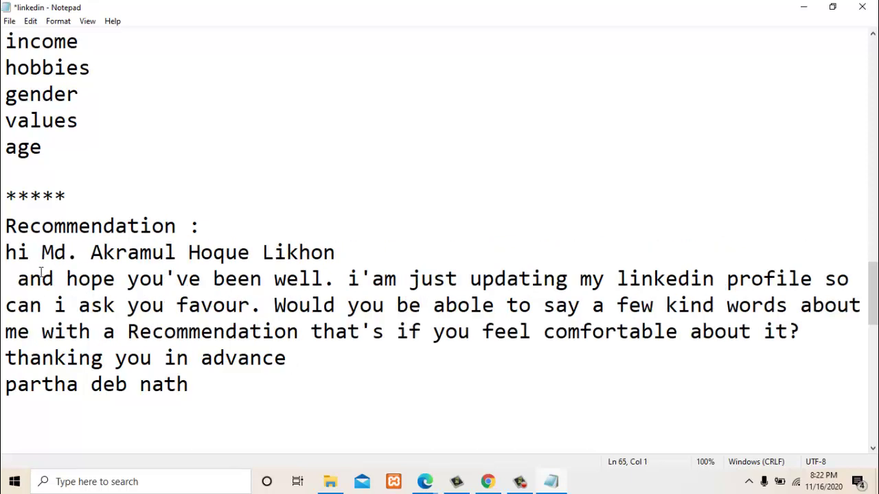
- Rejoin the split line after the name and save the linkedin notes file
left_click(19, 278)
key("BackSpace")
key("BackSpace")
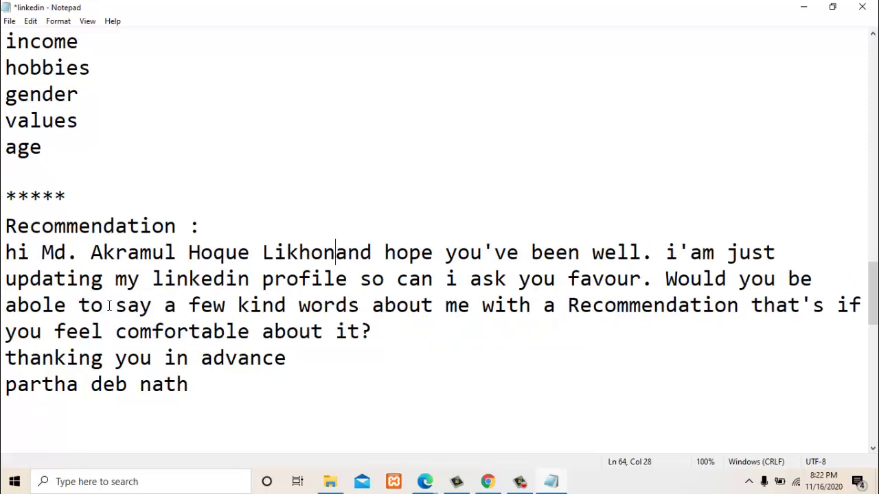
left_click_drag(320, 400, 4, 253)
key("ctrl+s")
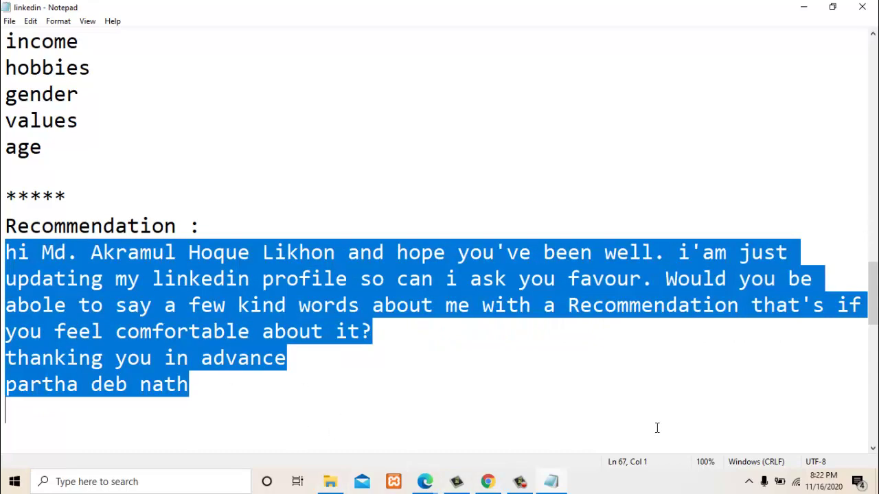
left_click(432, 485)
- Back on the connection's LinkedIn profile, start a recommendation request from More actions
left_click(487, 483)
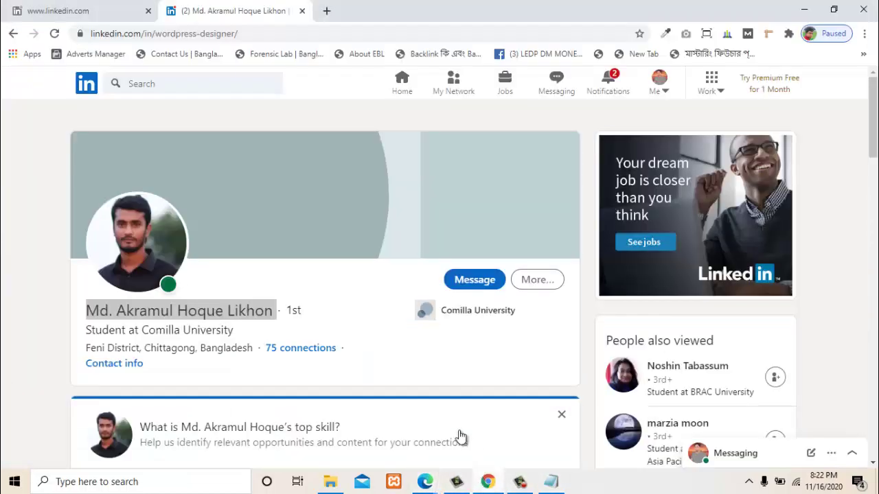
left_click(471, 338)
left_click(540, 283)
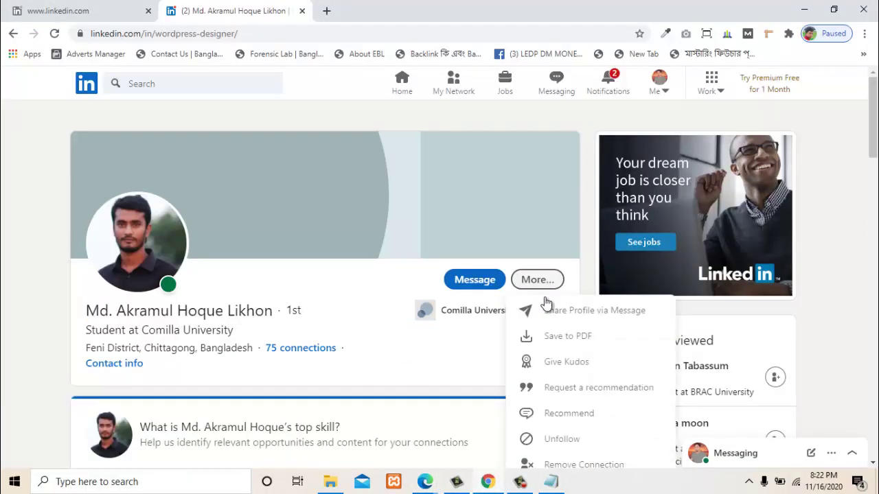
scroll(608, 375, "down", 2)
left_click(592, 256)
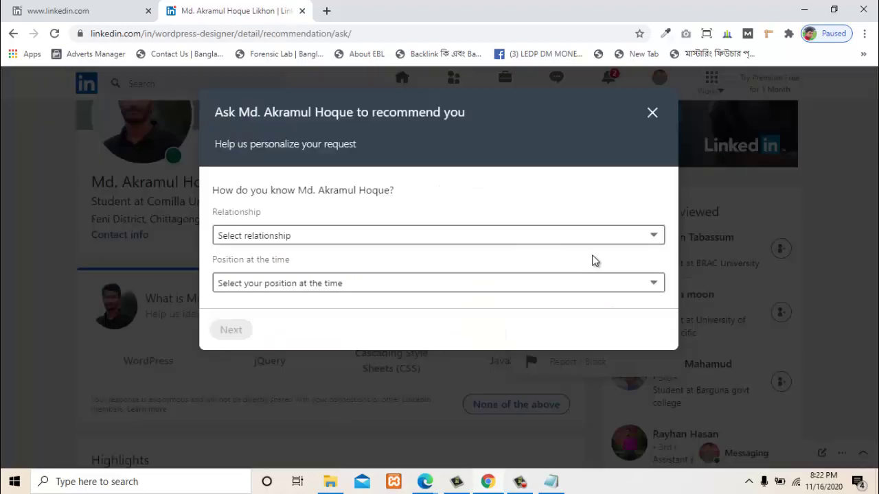
- Choose 'worked with you but at different companies' and the WordPress websites position, then continue
left_click(258, 239)
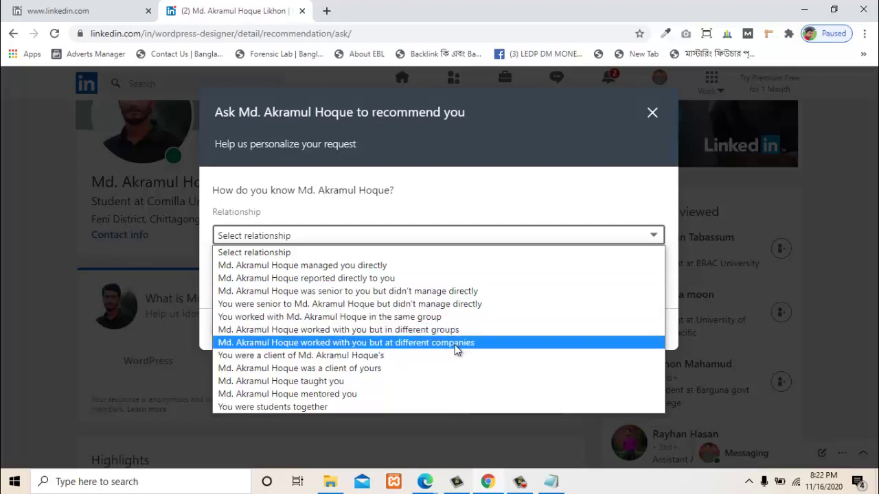
left_click(392, 343)
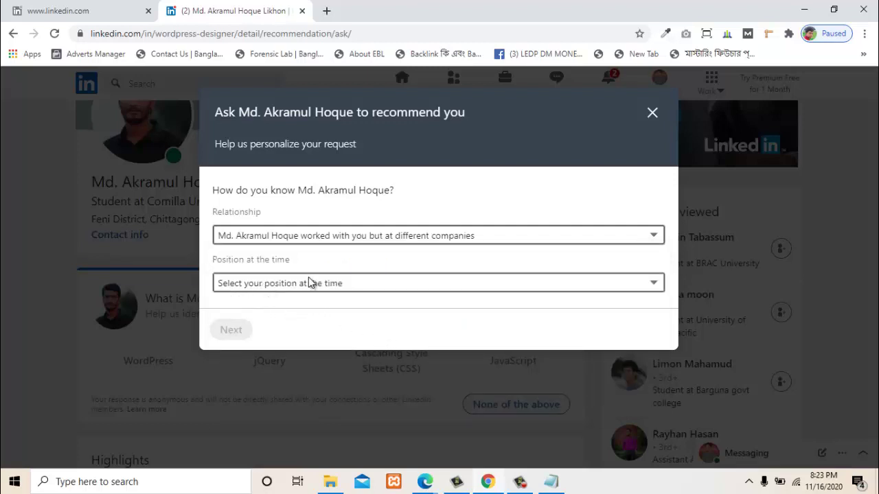
left_click(349, 286)
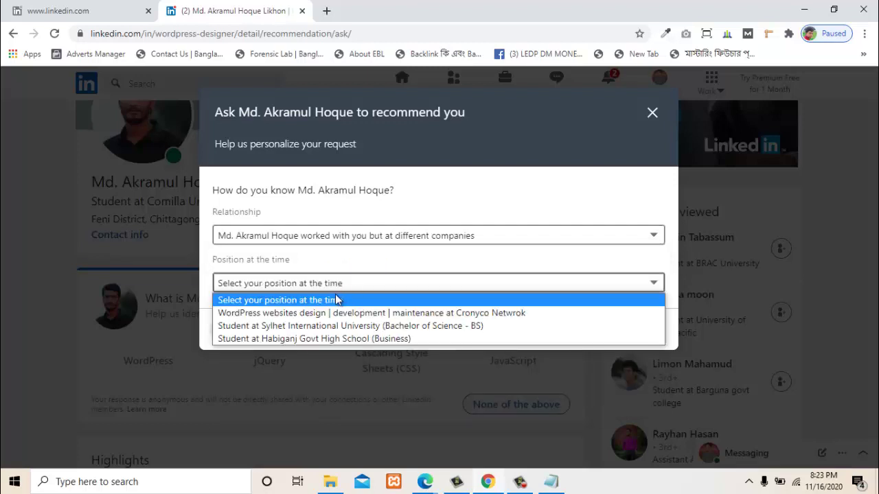
left_click(278, 318)
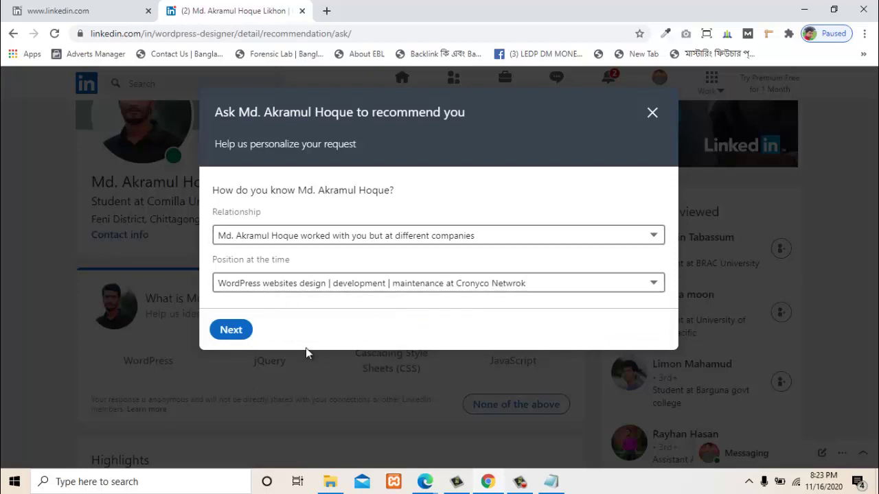
left_click(236, 331)
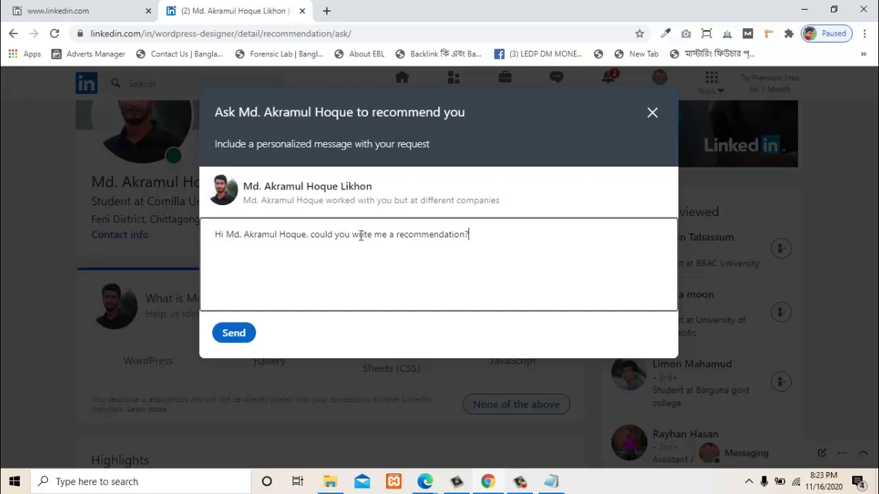
- Replace the default request message with the prepared message pasted from the notes
left_click(488, 236)
left_click_drag(529, 235, 211, 234)
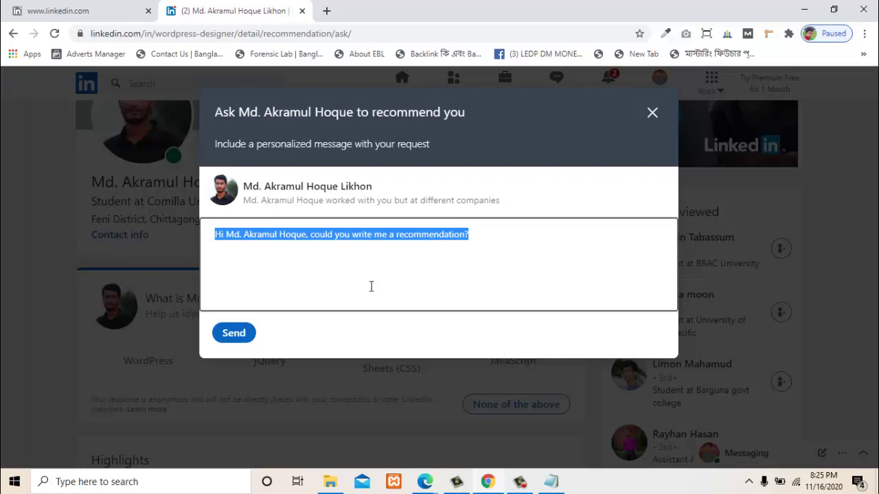
left_click(357, 281)
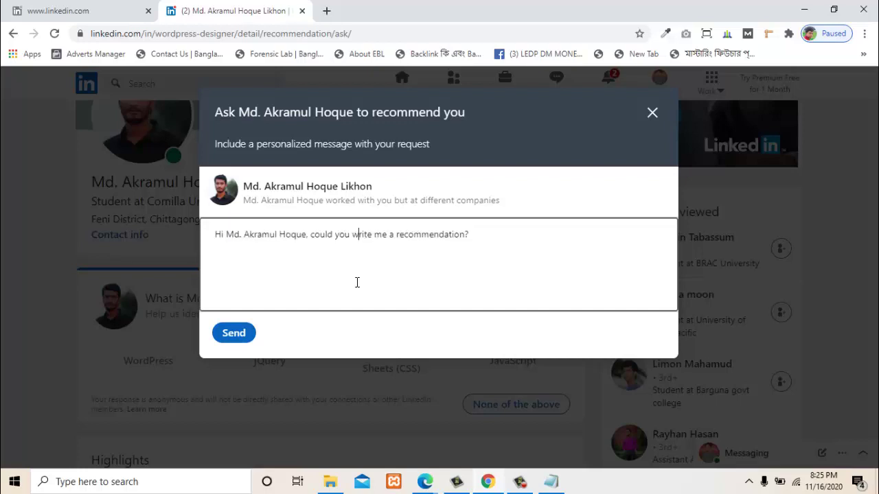
left_click(513, 249)
left_click_drag(526, 238, 214, 245)
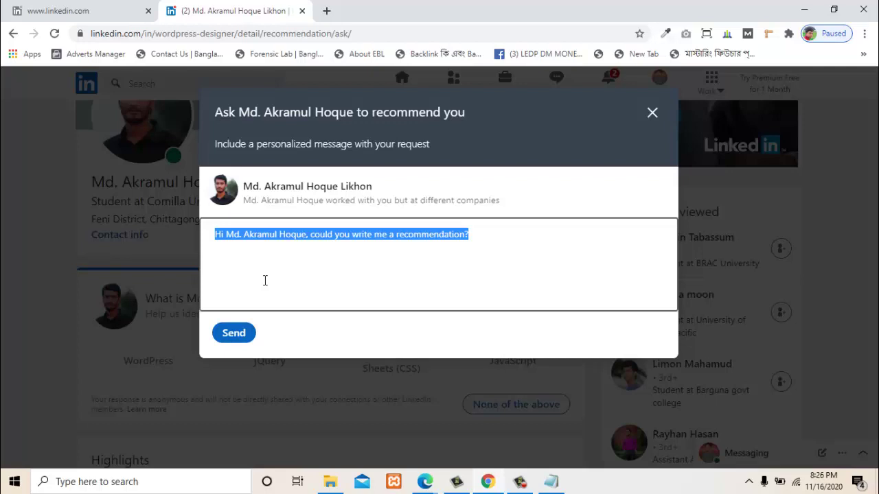
key("BackSpace")
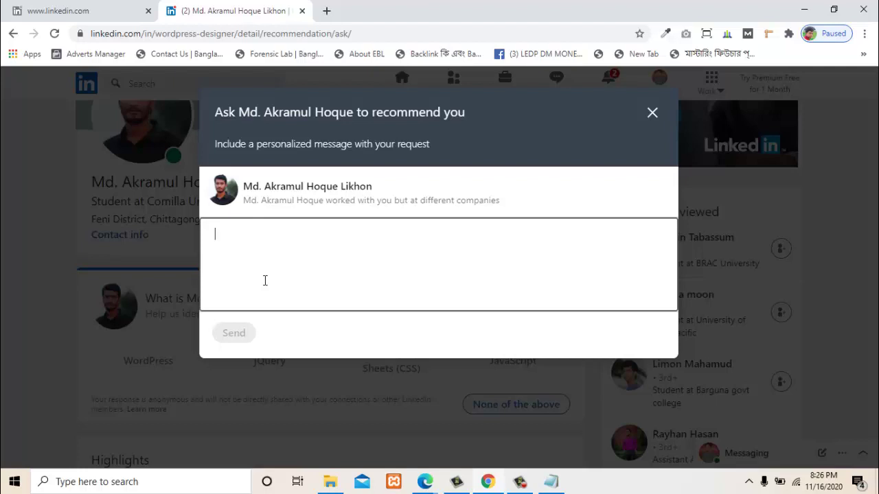
type("hi Md. Akramul Hoque Likhon and hope you've been well. i'am just updating my linkedin profile so can i ask you favour. Would you be aboile to say a few kind words about me with a Recommendation that's if you feel comfortable about it? thanking you in advance partha deb nath")
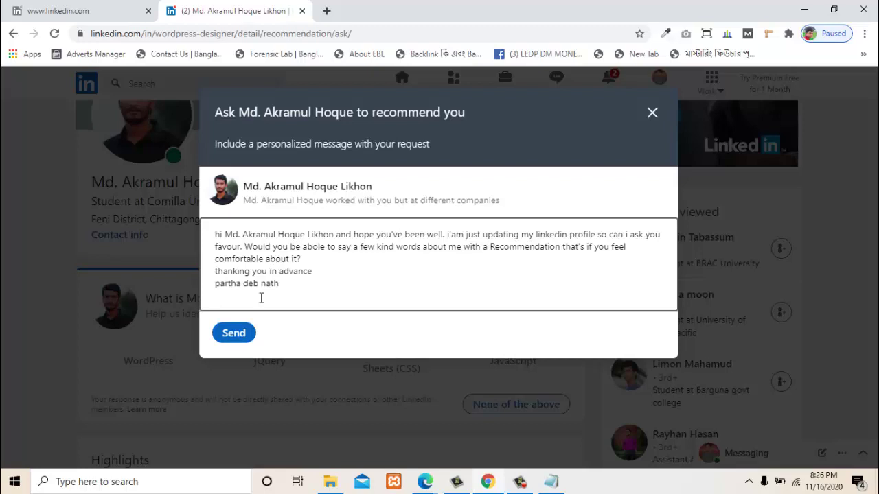
- Send the recommendation request and minimize the browser and the notes
left_click(234, 334)
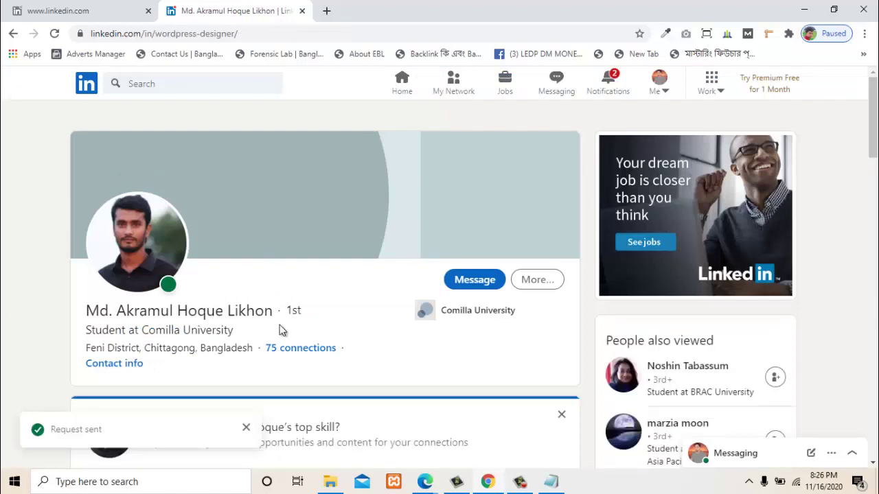
scroll(309, 301, "up", 2)
left_click(804, 9)
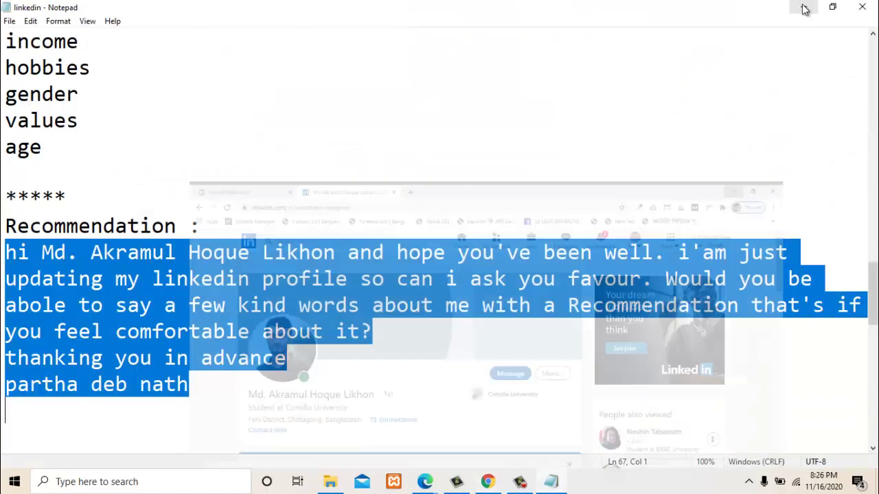
left_click(804, 9)
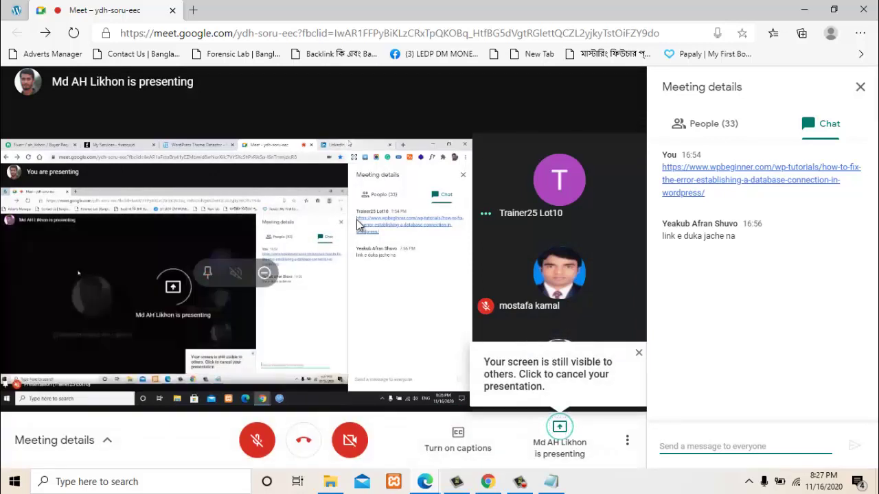
- Make the Google Meet window fill the whole screen with F11
key("F11")
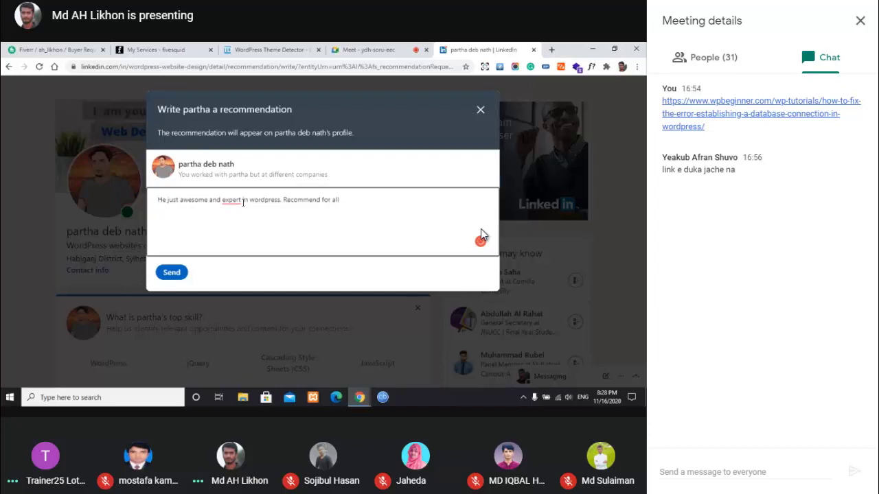
- Apply the Grammarly fixes, add a closing period, send the recommendation and open Notifications
mouse_move(243, 202)
left_click(233, 216)
mouse_move(273, 201)
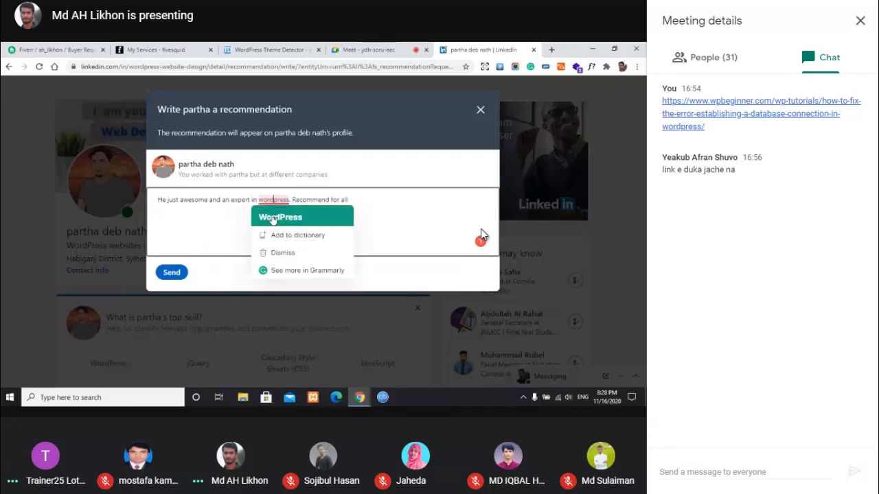
left_click(273, 217)
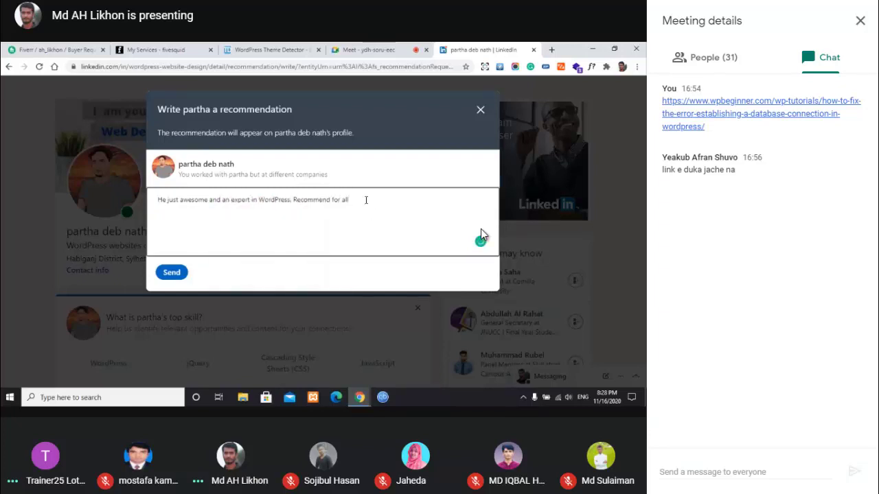
type(".")
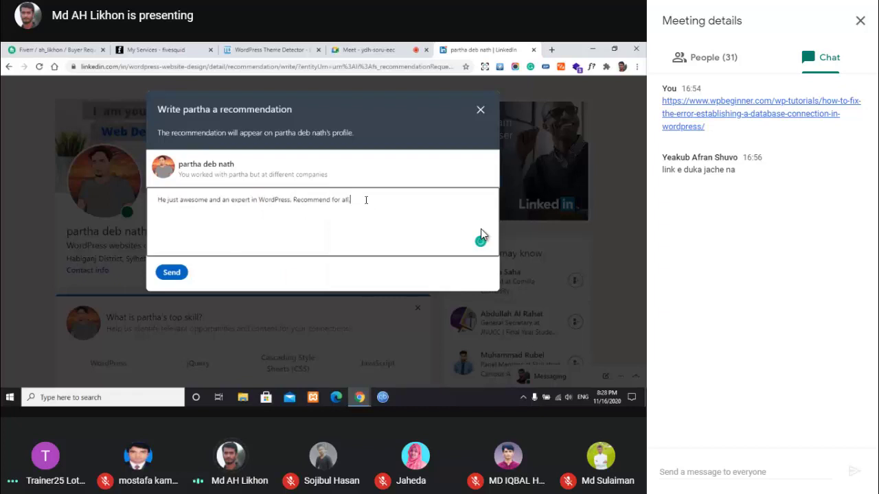
left_click(172, 274)
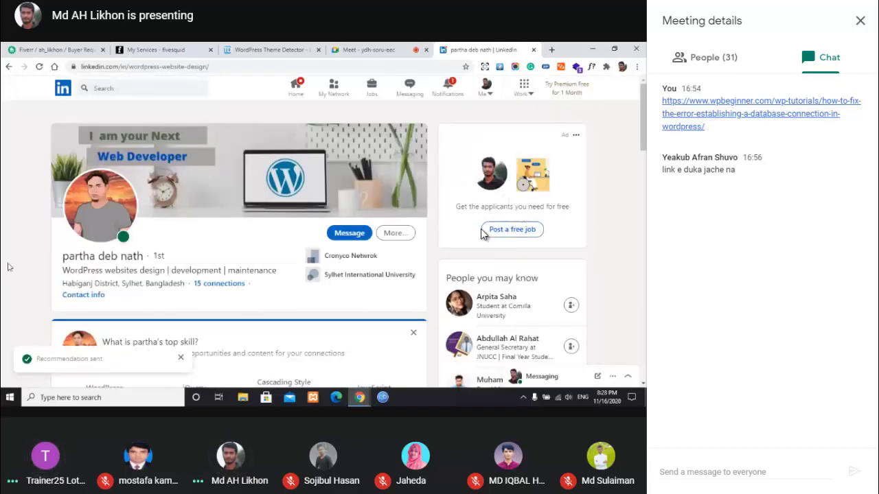
left_click(448, 88)
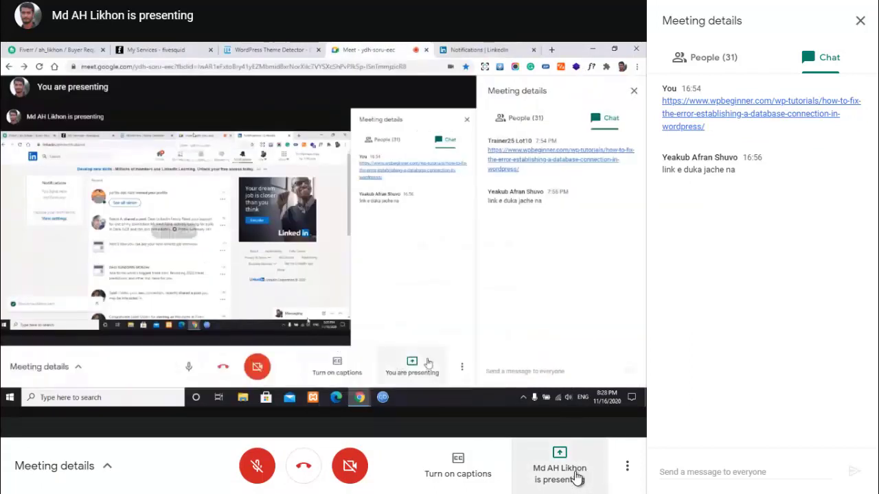
- Stop sharing the current screen with the meeting
left_click(567, 457)
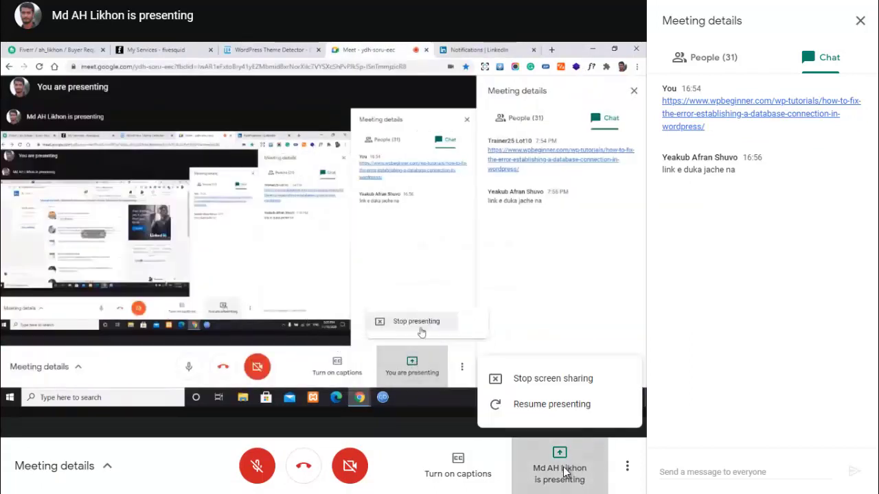
left_click(549, 381)
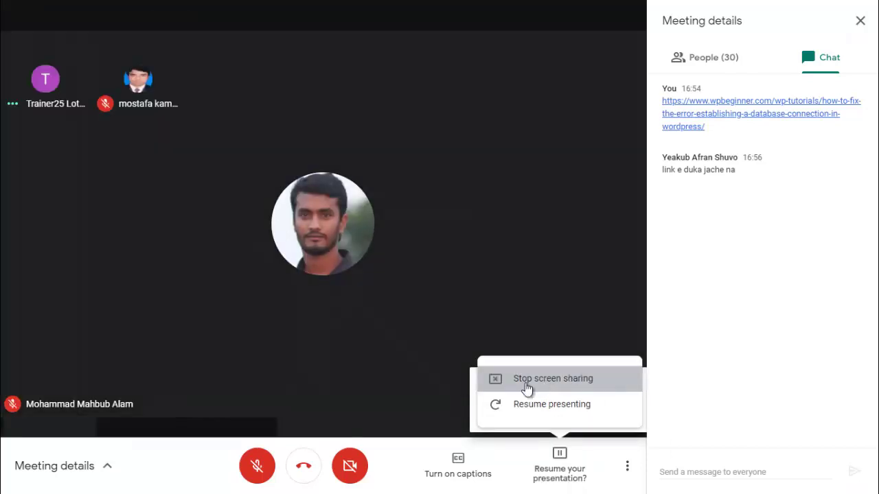
left_click(561, 465)
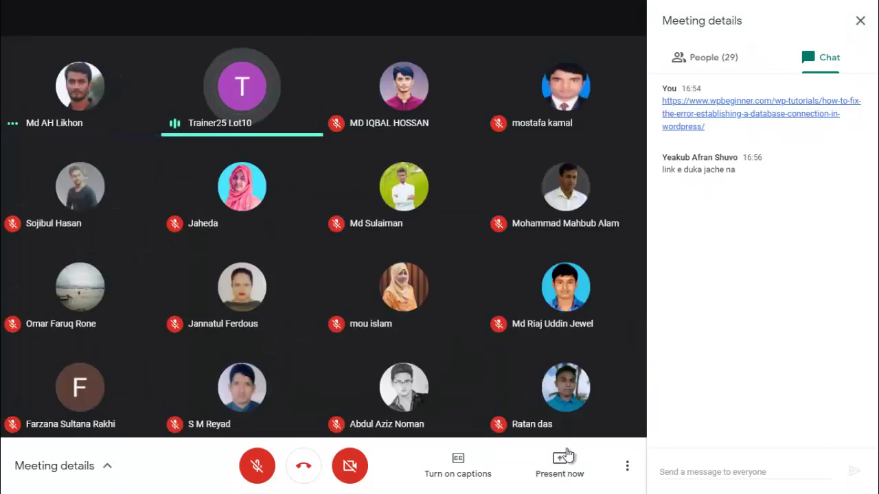
- Present your entire screen, hide the sharing notice, and minimize the Meet window
left_click(565, 471)
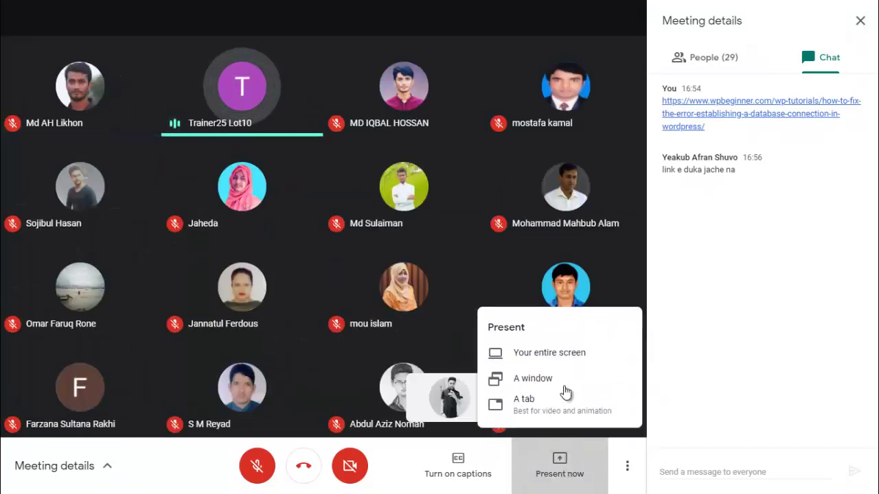
left_click(549, 352)
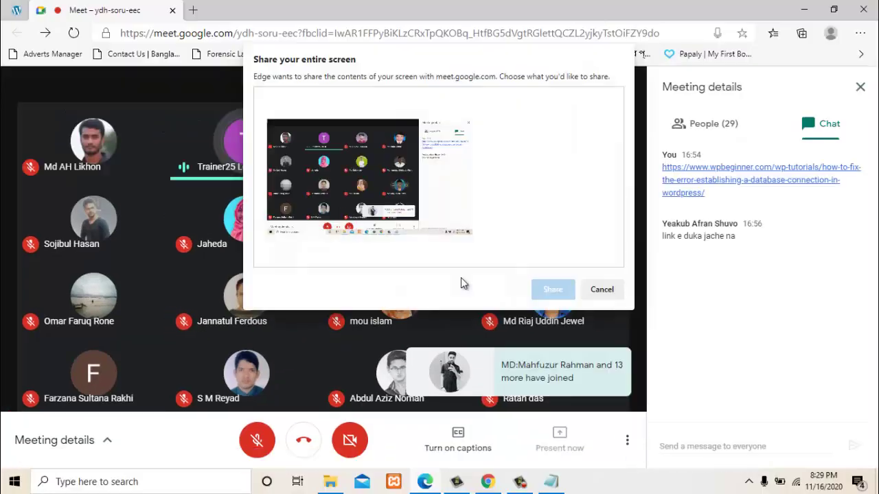
left_click(351, 215)
left_click(551, 291)
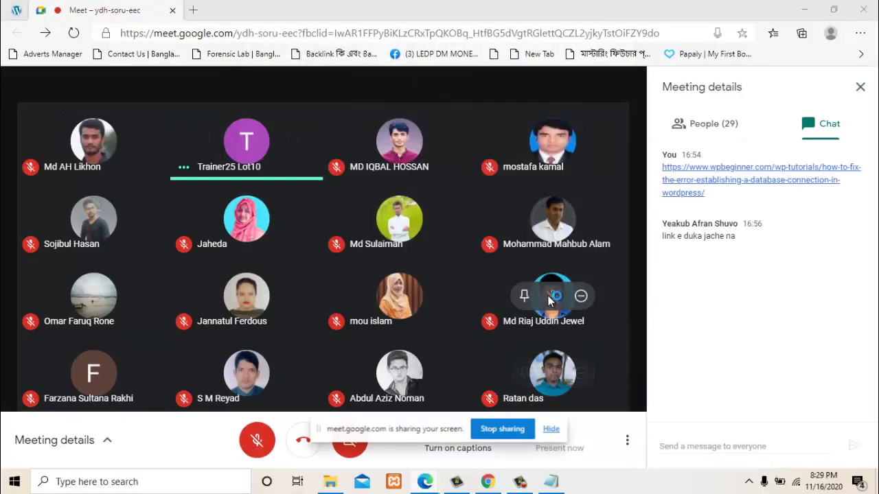
left_click(559, 429)
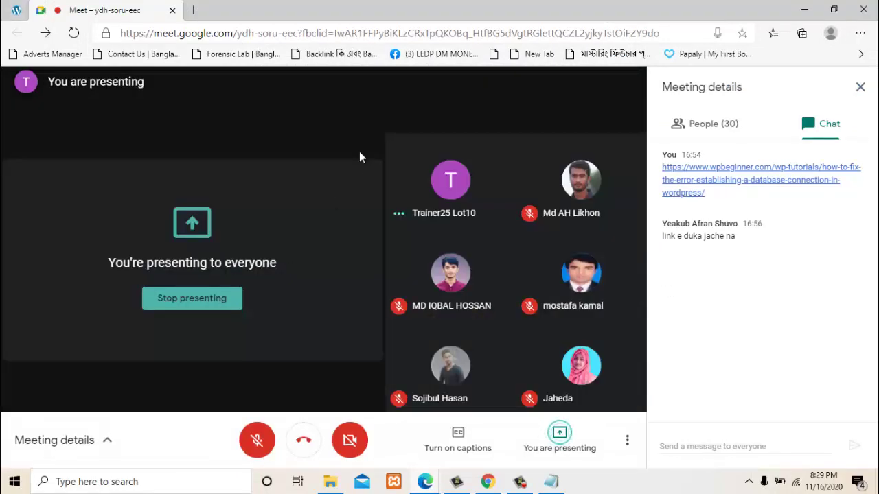
left_click(804, 9)
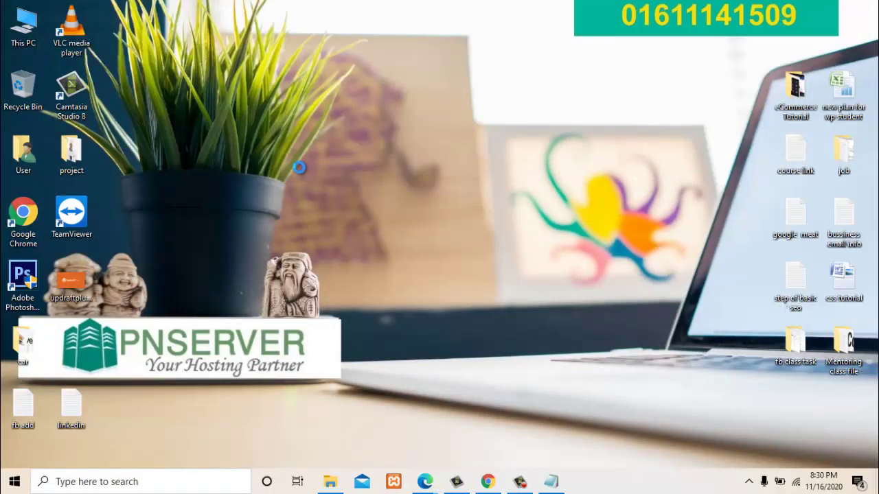
- Refresh the desktop and bring the linkedin notes and the LinkedIn browser back up
right_click(316, 208)
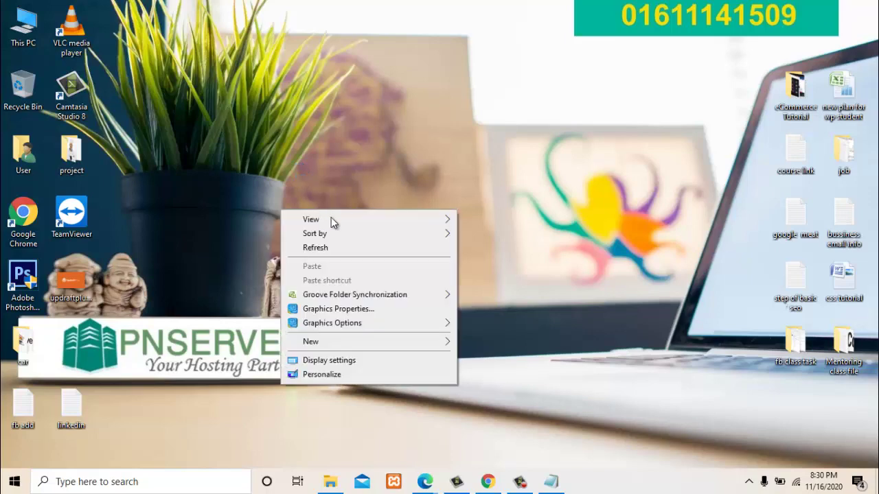
left_click(348, 247)
left_click(550, 481)
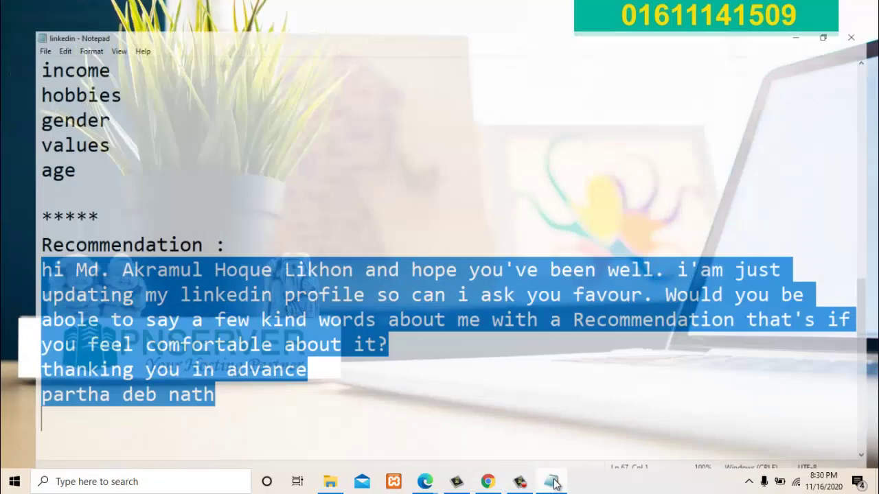
left_click(493, 480)
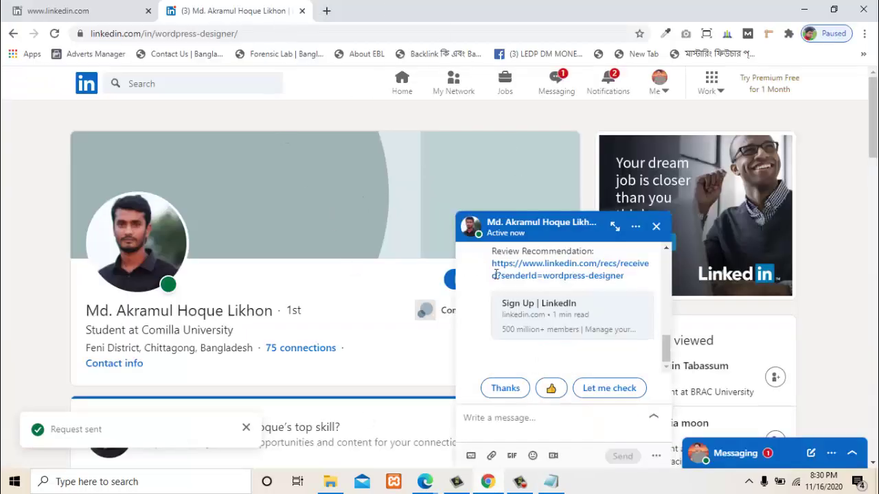
- Scroll the connection's chat to his message about the sent recommendation
scroll(564, 339, "up", 5)
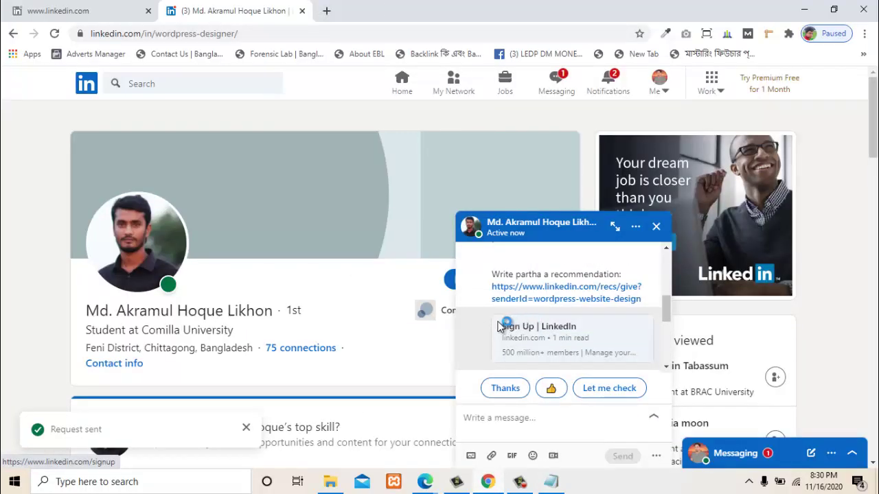
scroll(538, 292, "up", 3)
scroll(541, 302, "down", 8)
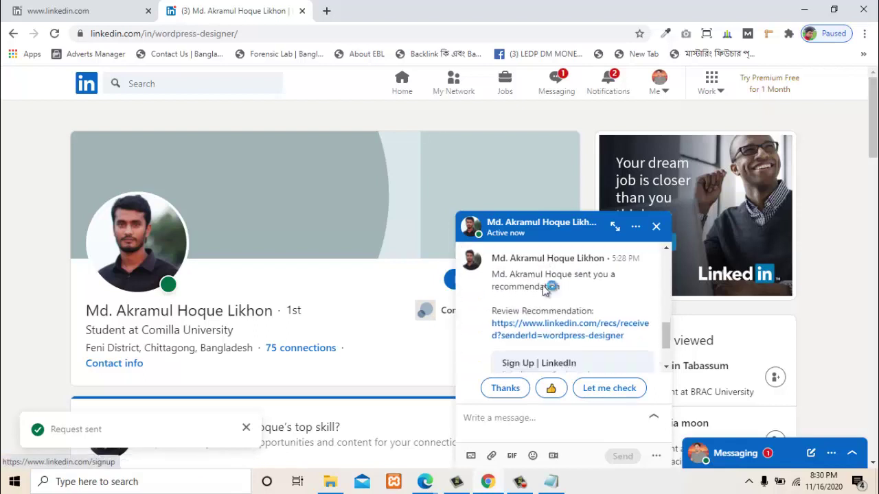
scroll(547, 336, "up", 1)
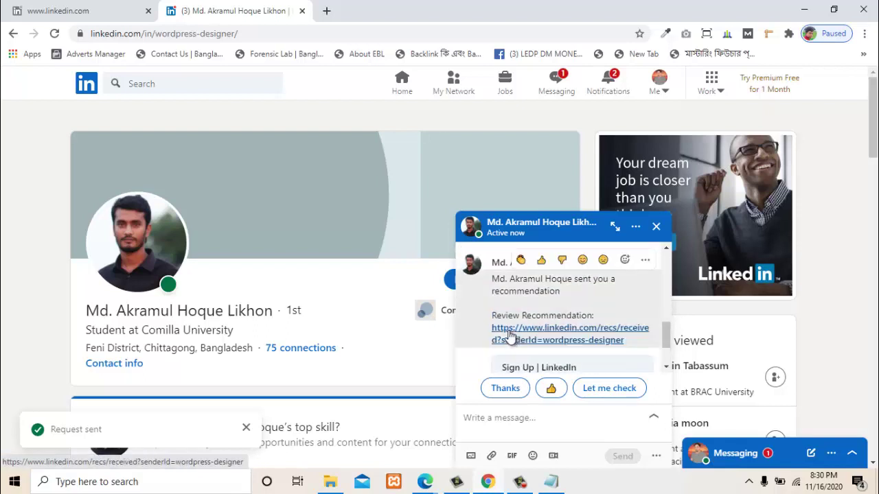
- Open the received recommendation, select its text, and try 'Add to profile'
left_click(509, 334)
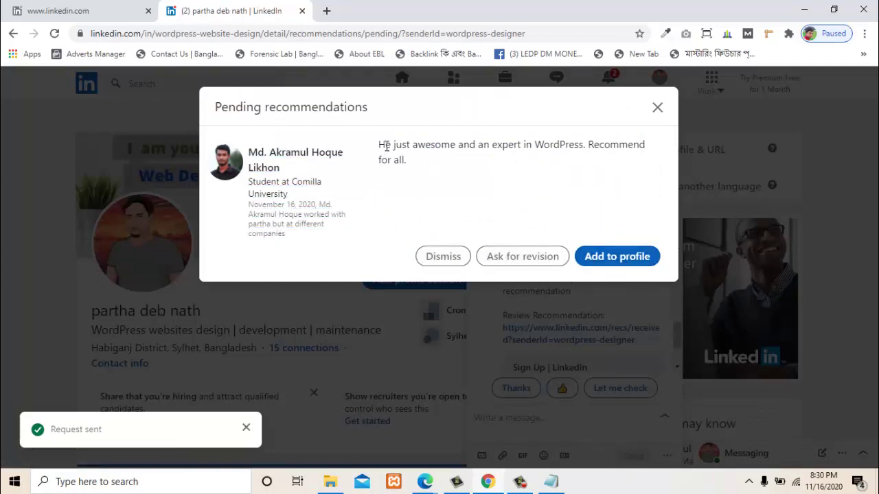
left_click_drag(387, 146, 577, 158)
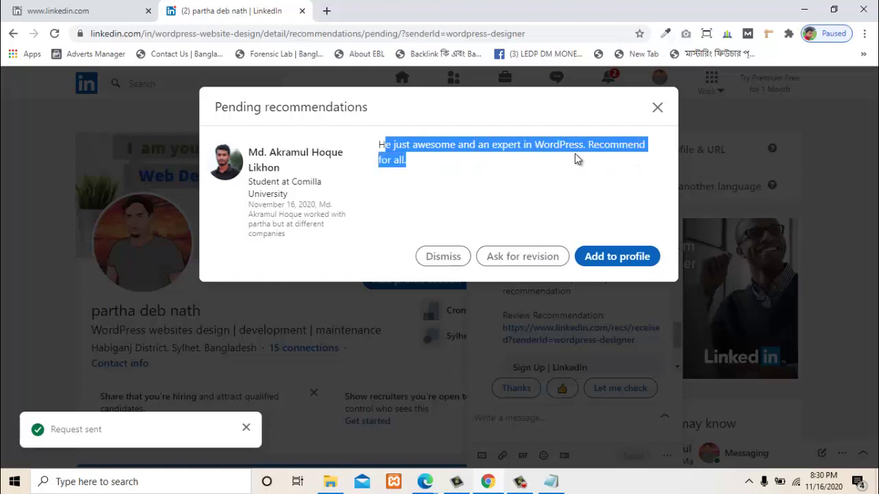
left_click(519, 484)
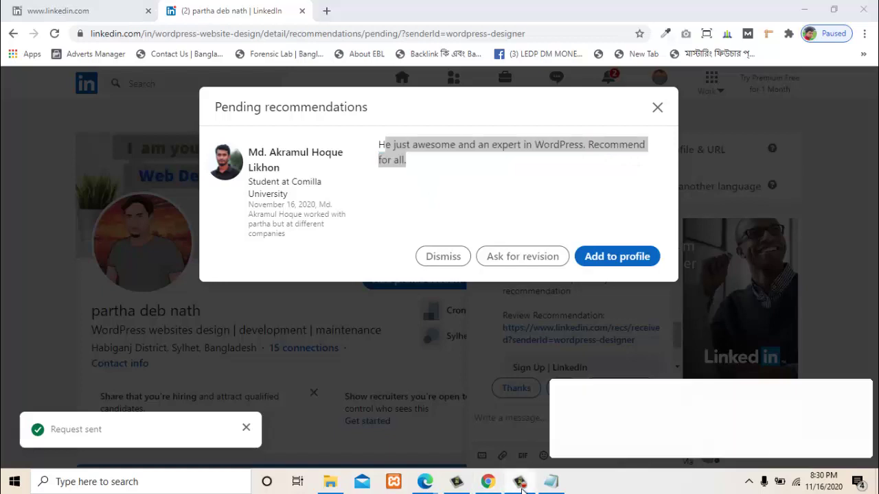
left_click(521, 485)
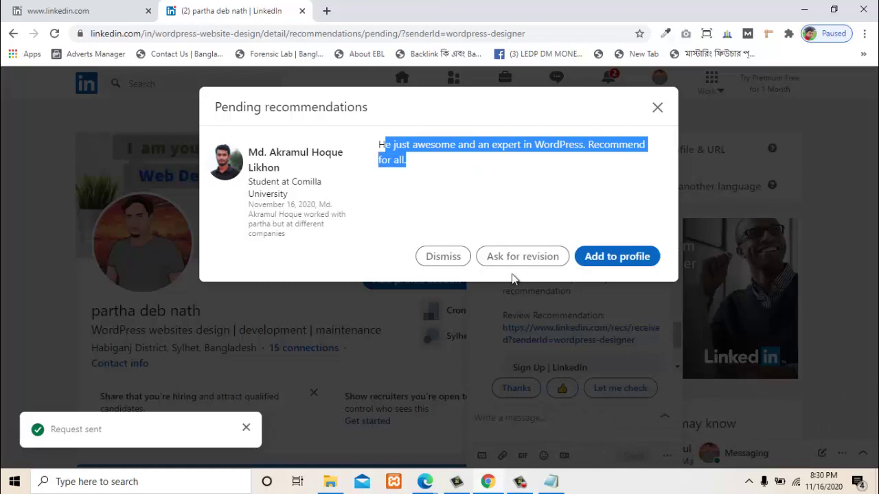
left_click(459, 199)
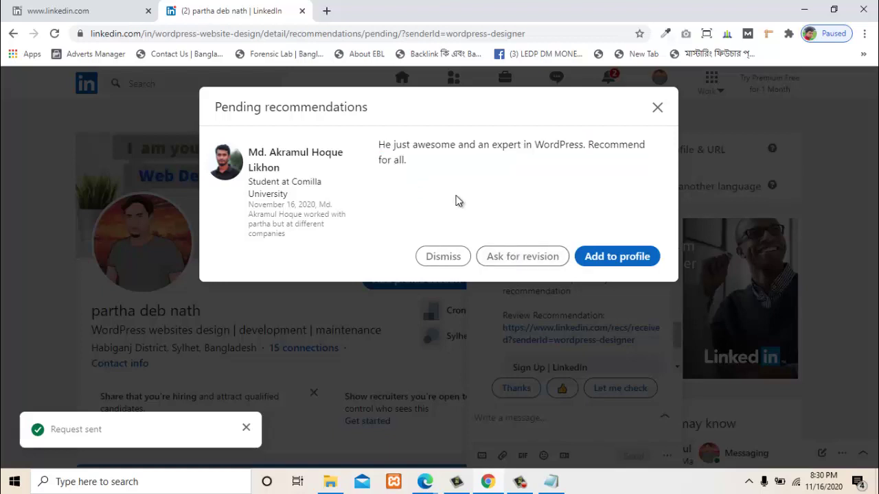
left_click_drag(409, 164, 378, 145)
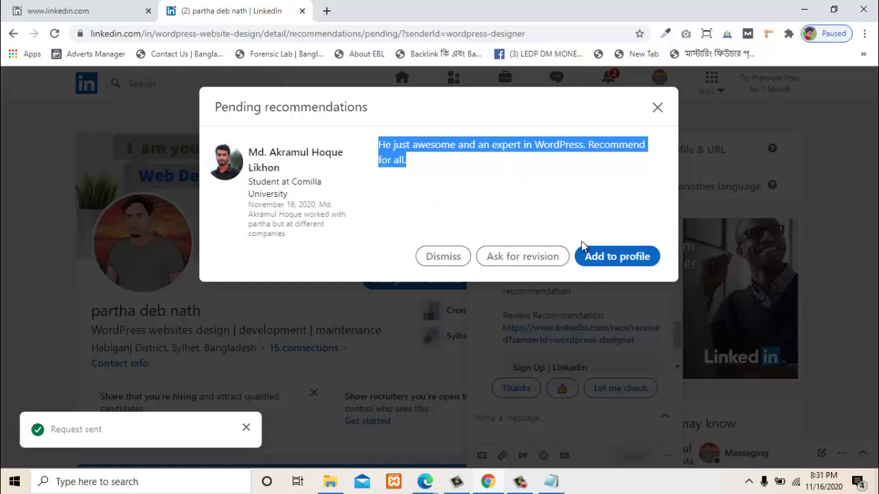
left_click(628, 262)
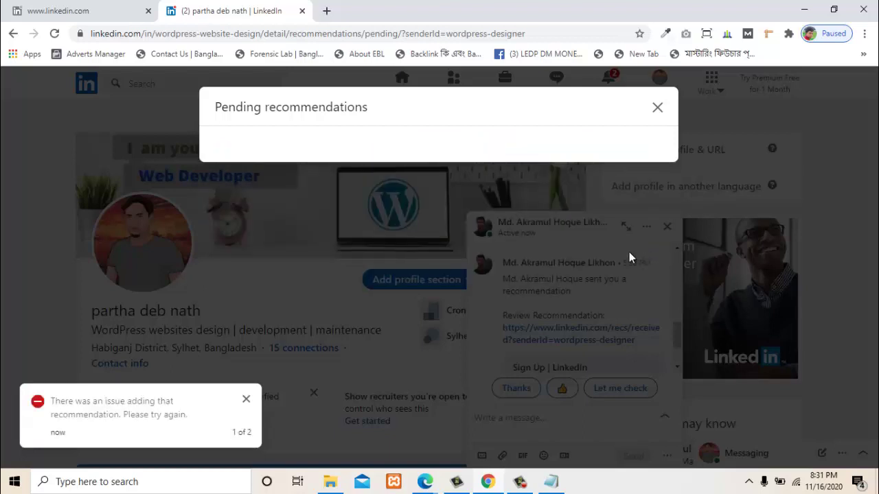
- Select the 'There was an issue adding that recommendation' error text and search Google for it
left_click_drag(92, 416, 170, 414)
left_click(175, 413)
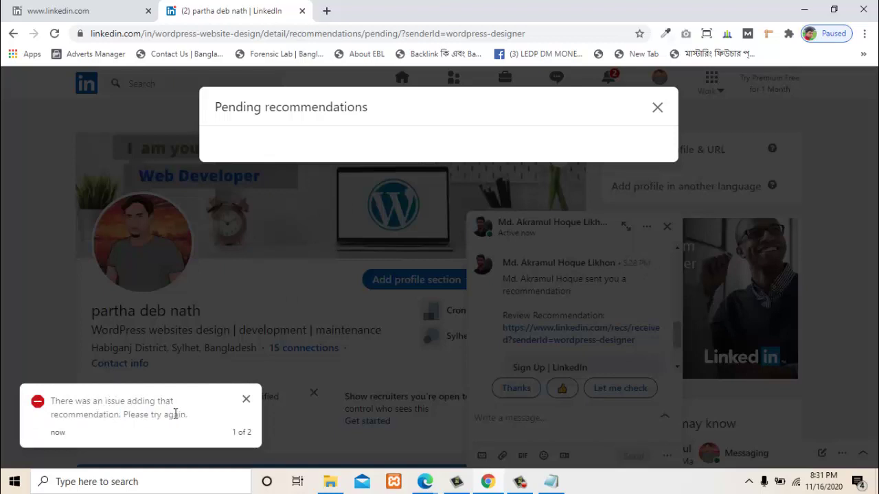
double_click(58, 432)
left_click_drag(186, 414, 50, 401)
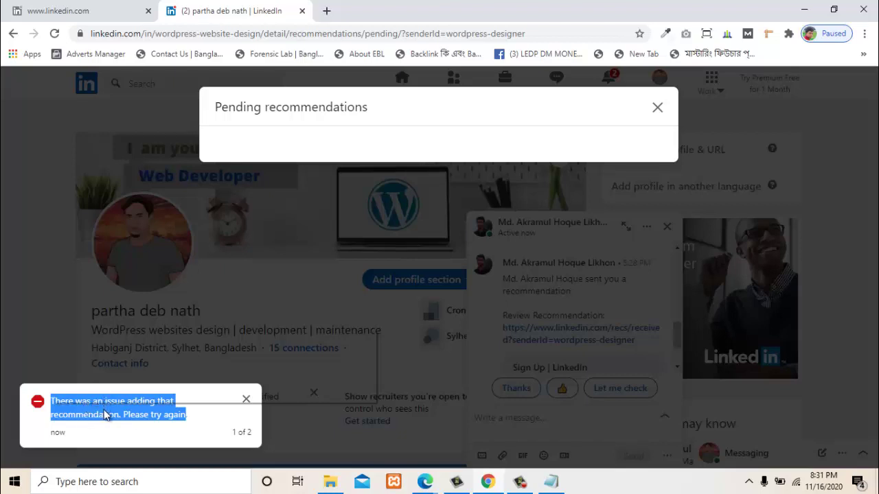
right_click(130, 408)
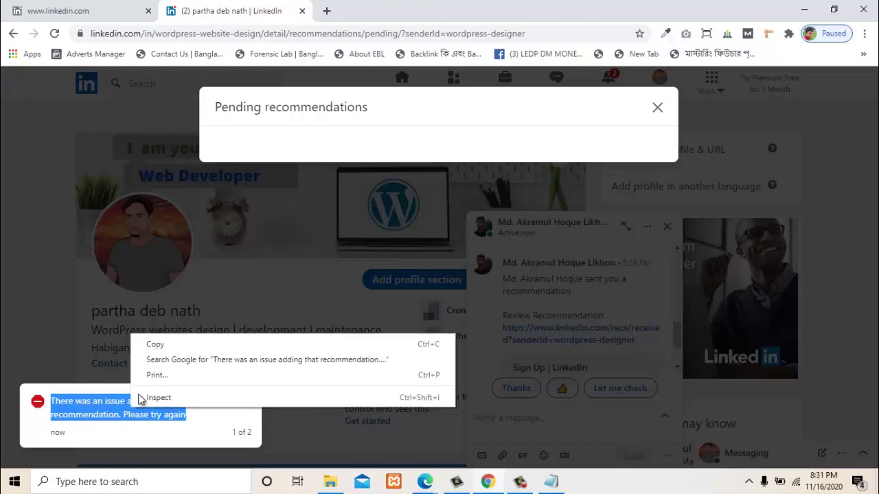
key("Escape")
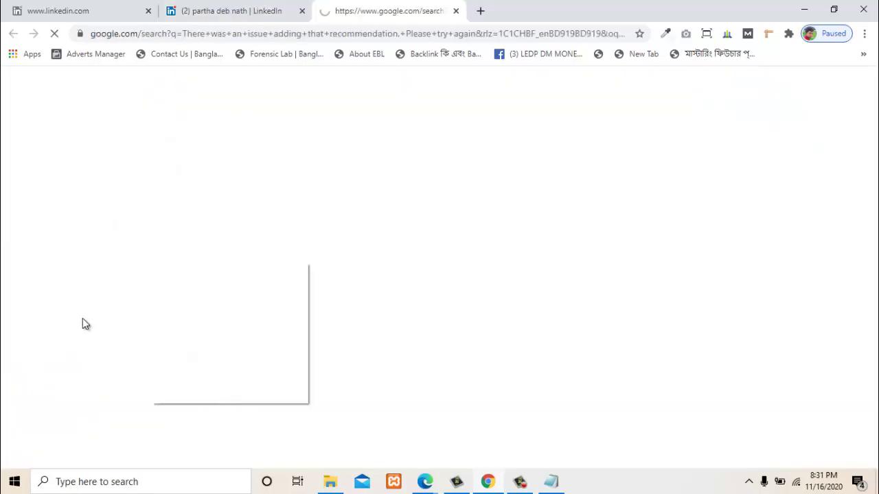
- Close the context menu on the Google error-message results and return to the LinkedIn tab
left_click(50, 204)
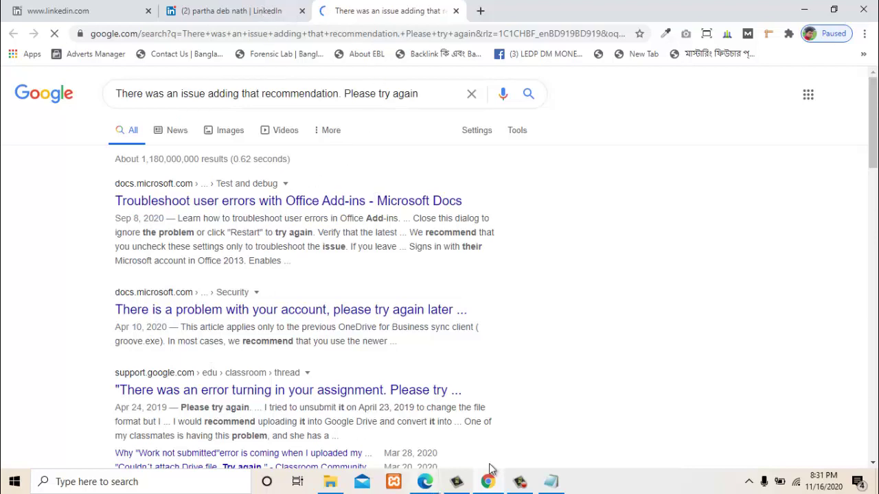
key("ctrl+shift+Tab")
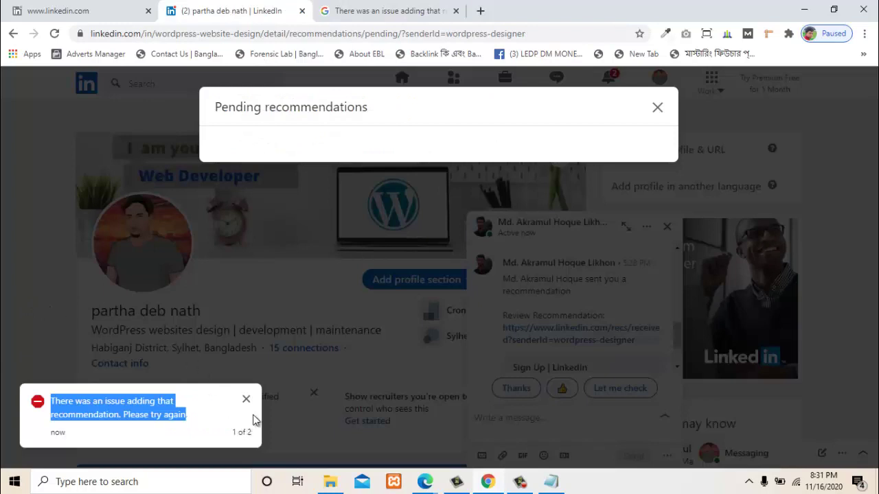
- Dismiss the error notification and close the Pending recommendations dialog
left_click(157, 434)
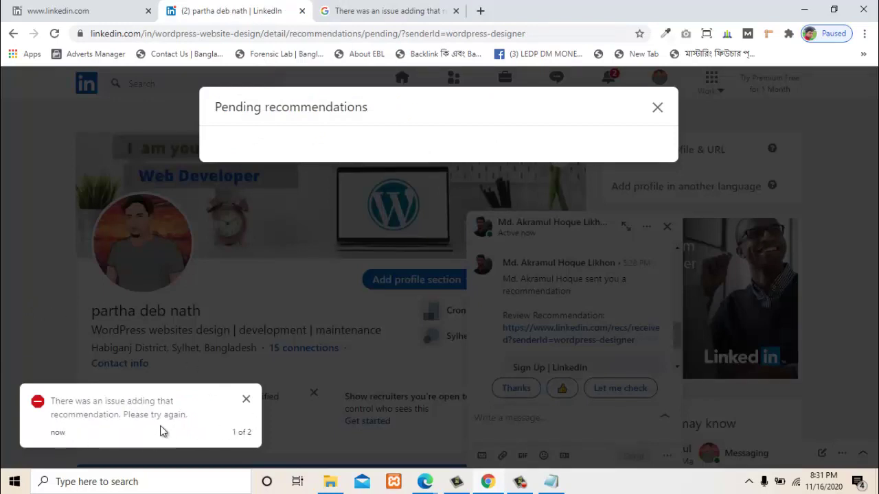
left_click(245, 401)
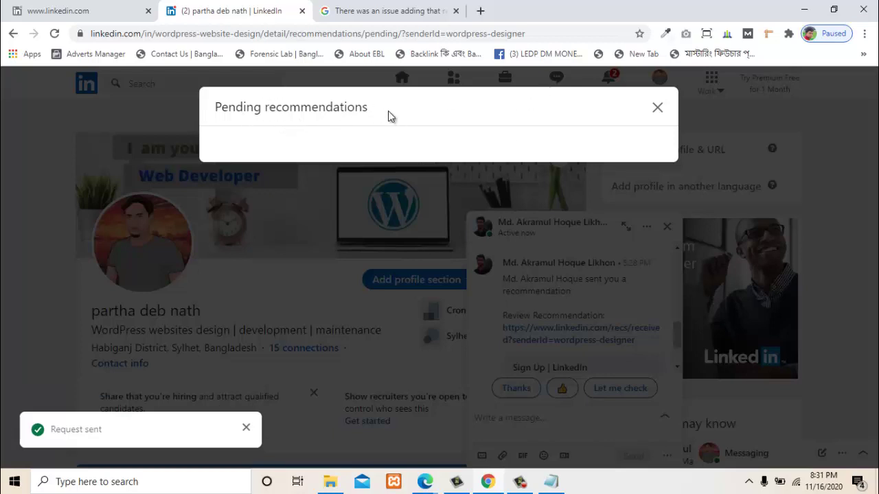
left_click(656, 117)
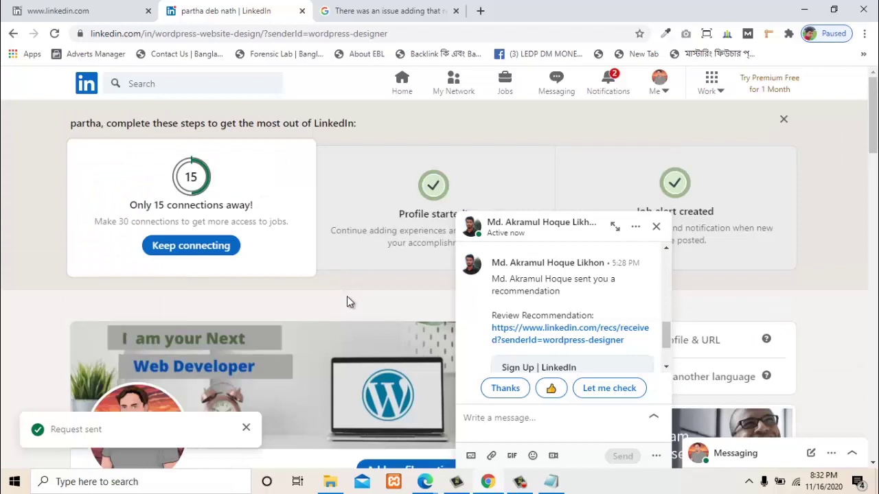
- Send the 'Thanks' quick reply in the chat with the connection
scroll(347, 297, "down", 1)
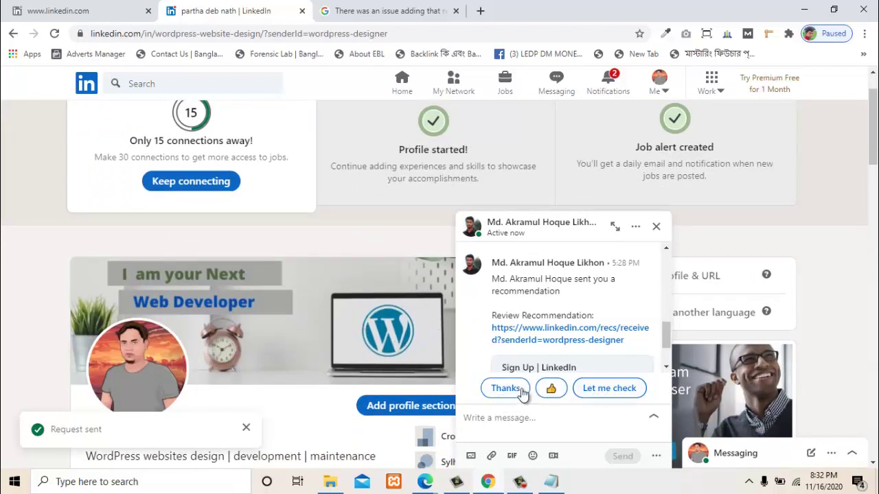
left_click(497, 392)
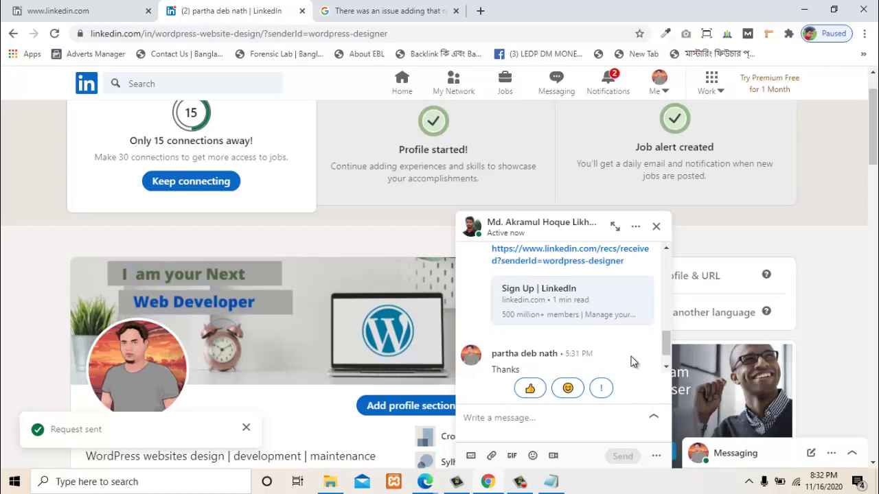
mouse_move(621, 366)
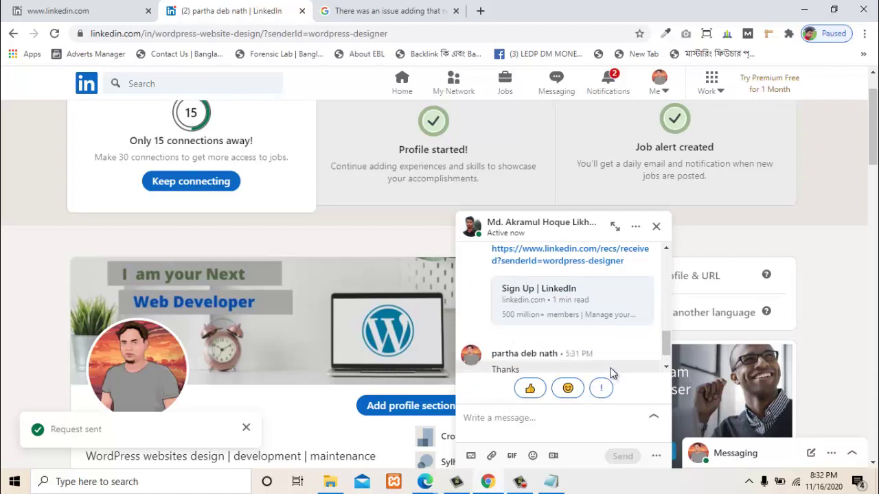
- Go to the Notifications page, glance at the Notepad notes, then restore Chrome
left_click(616, 89)
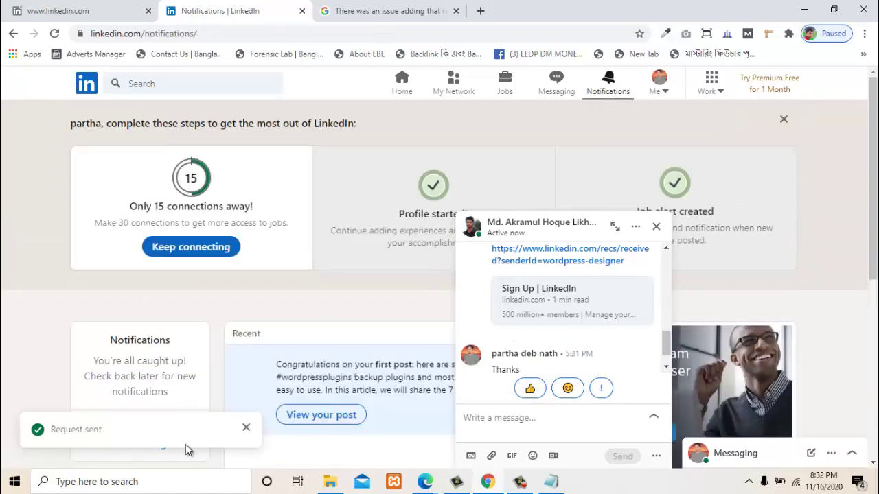
scroll(338, 300, "down", 3)
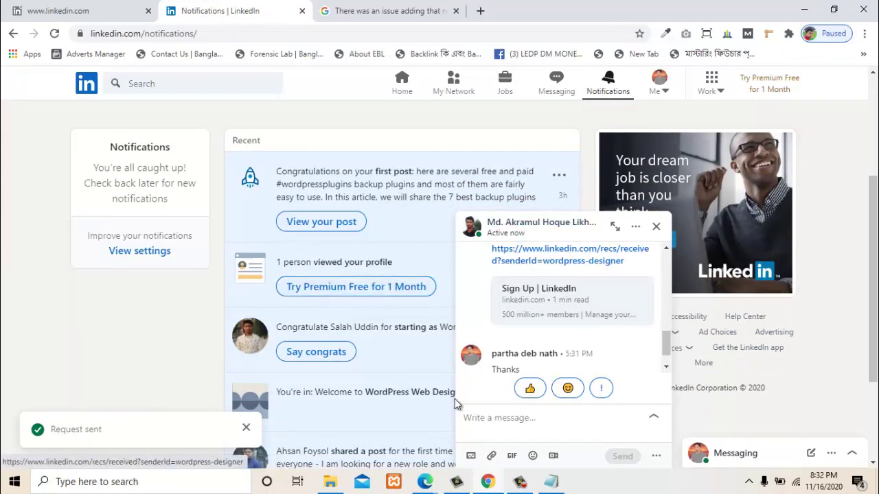
left_click(489, 483)
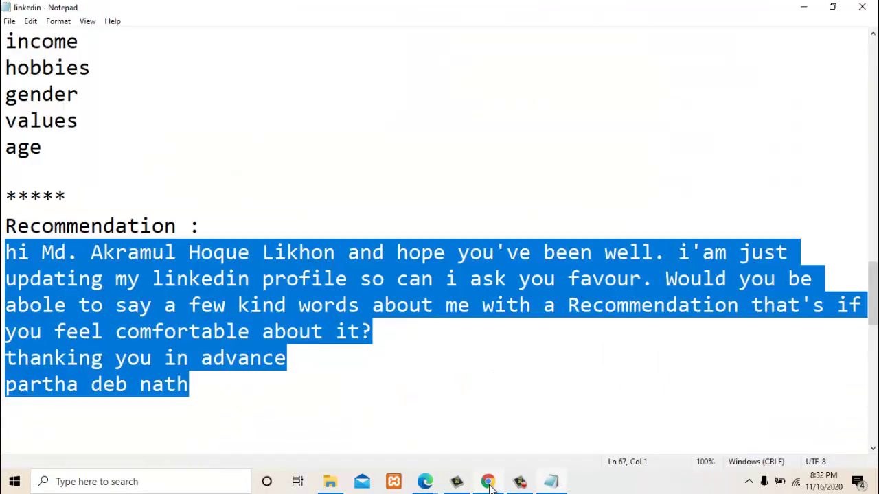
left_click(489, 483)
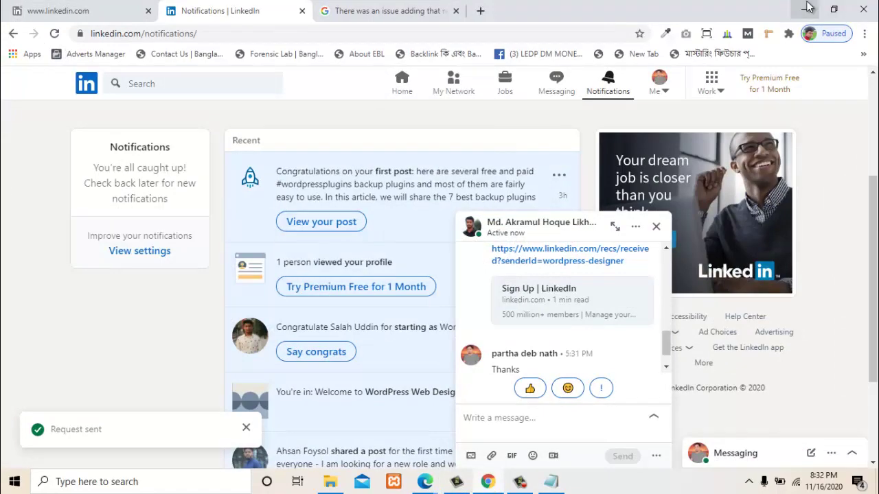
left_click(808, 7)
left_click(804, 6)
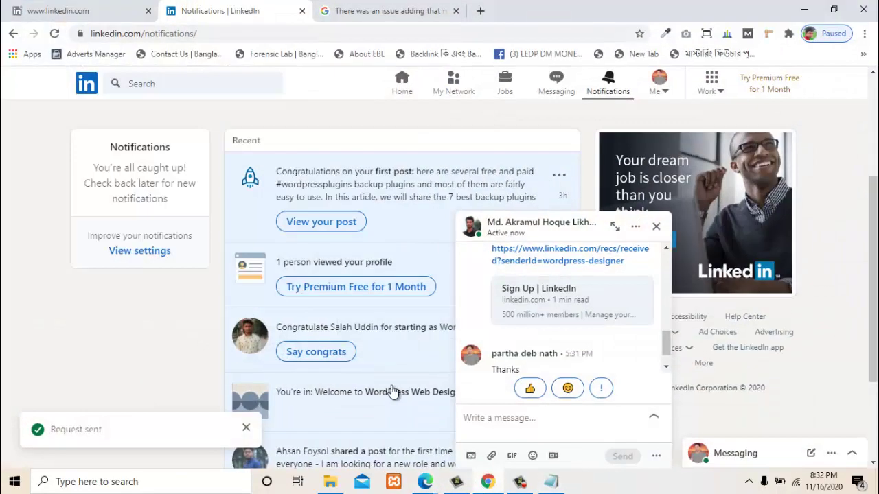
left_click(487, 481)
- Close the connection's chat window after the 'You're welcome' reply
scroll(160, 352, "up", 3)
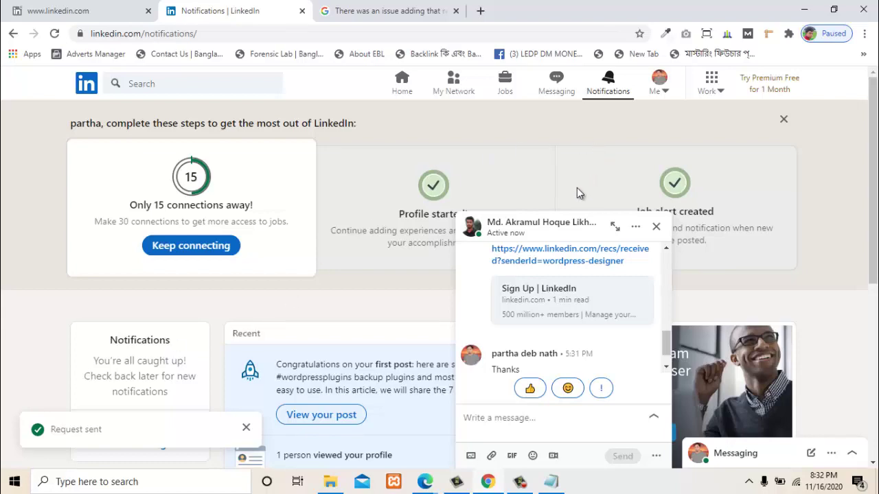
left_click(656, 226)
scroll(577, 337, "down", 5)
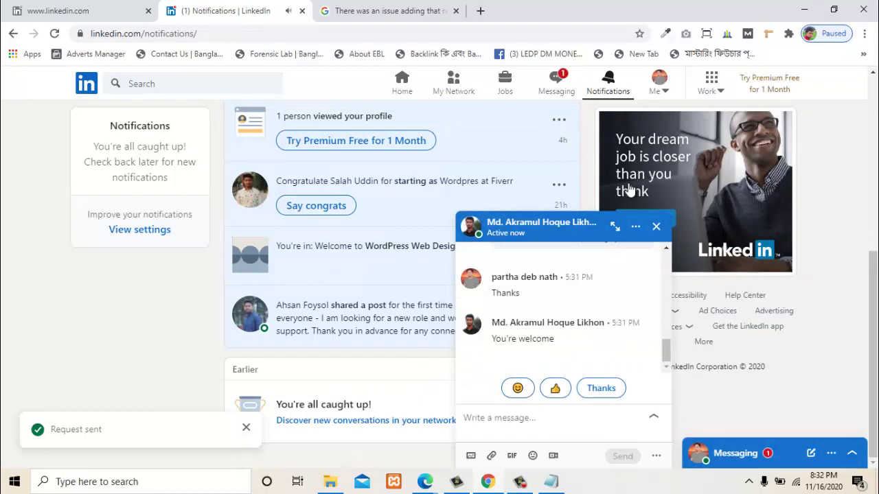
left_click(656, 227)
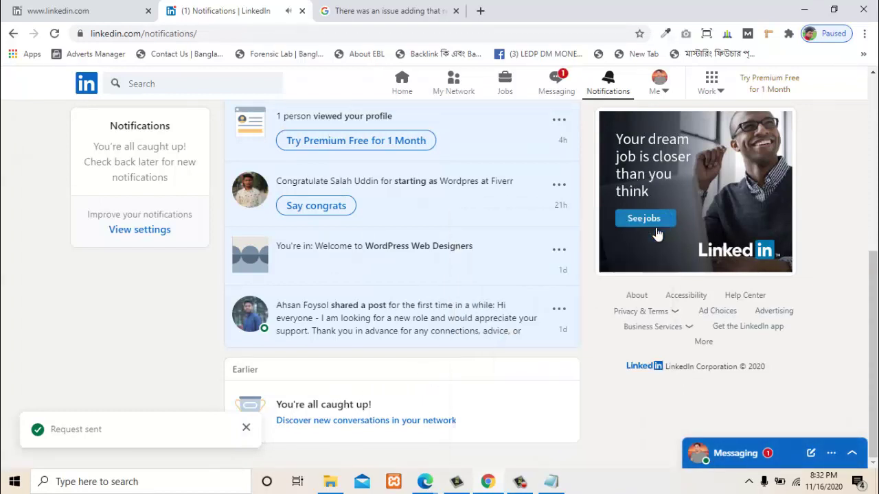
- Review another conversation on the Messaging page, then go back
left_click(557, 90)
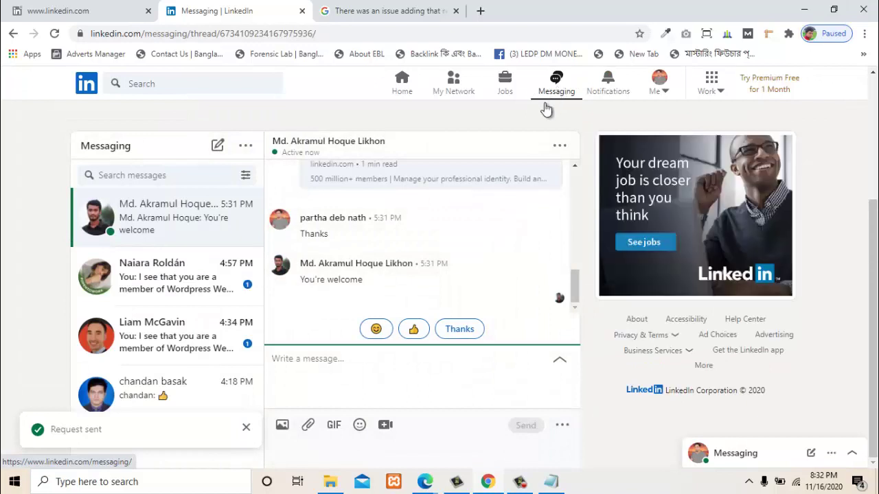
left_click(167, 276)
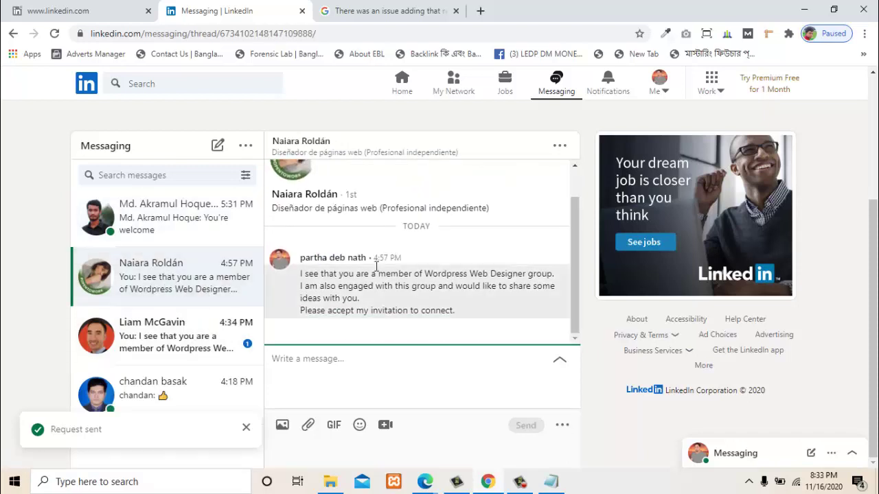
scroll(441, 271, "up", 1)
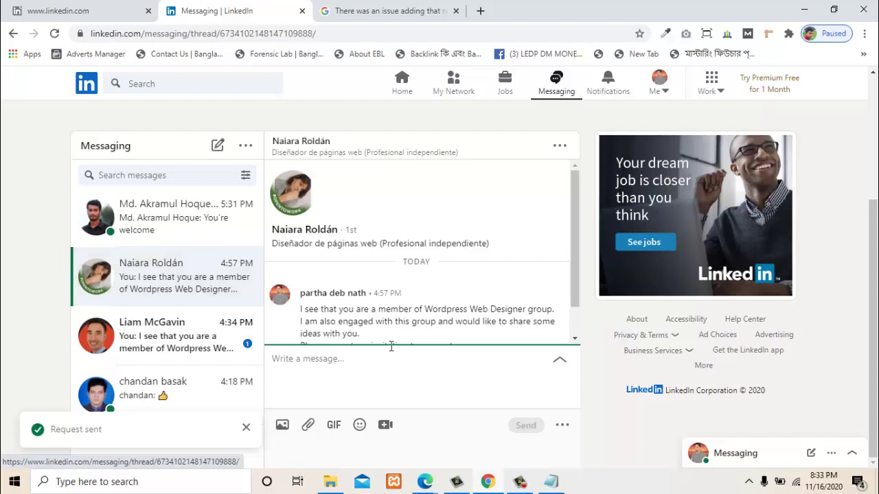
scroll(384, 340, "down", 1)
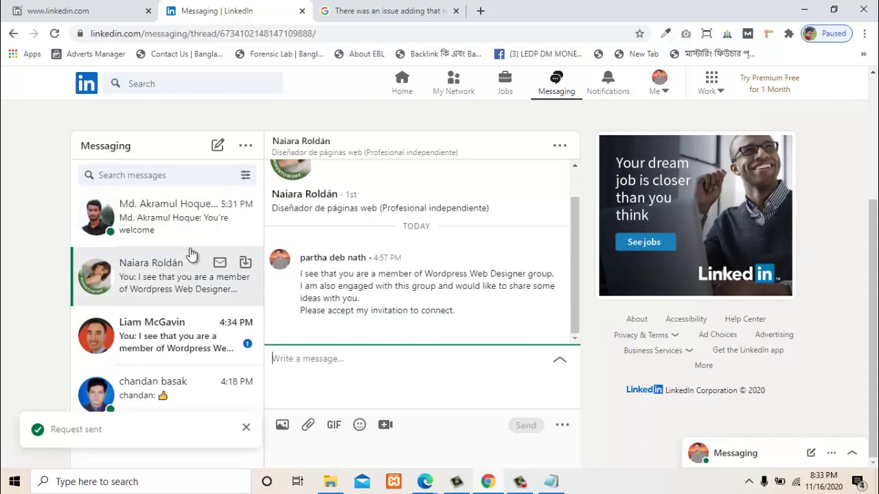
left_click(13, 34)
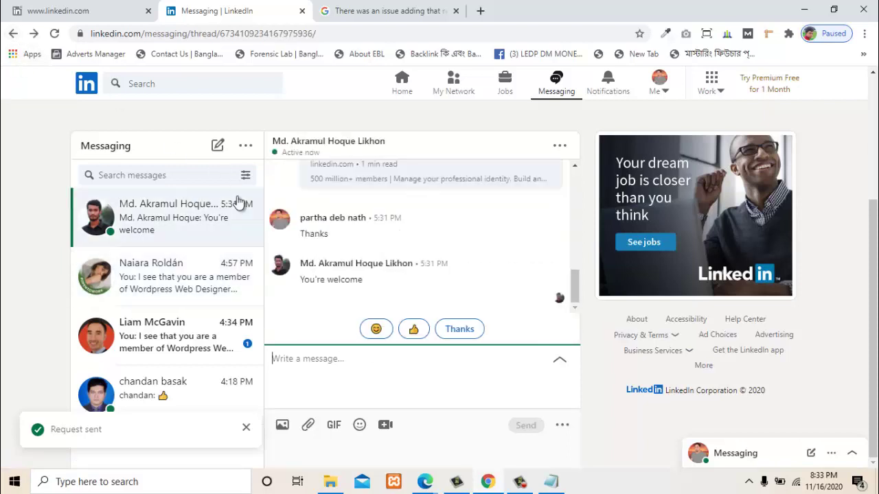
- View your own profile from the Me menu and scroll down it
left_click(660, 82)
left_click(582, 166)
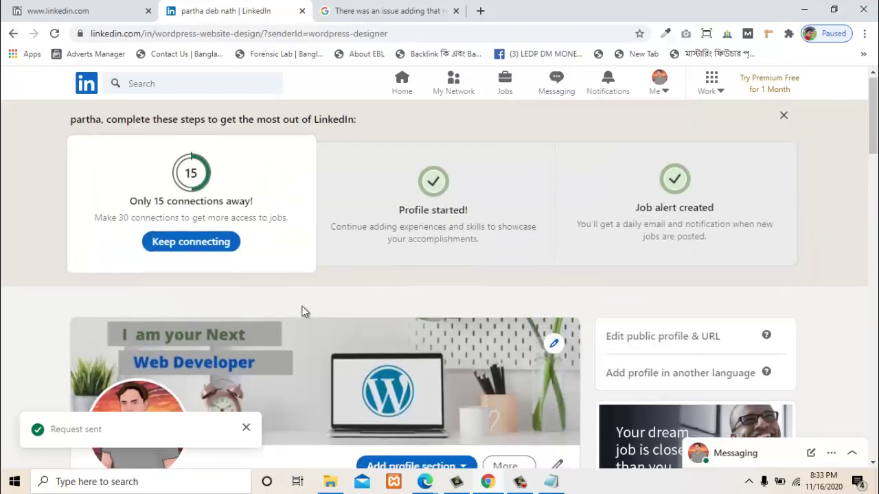
scroll(304, 310, "down", 6)
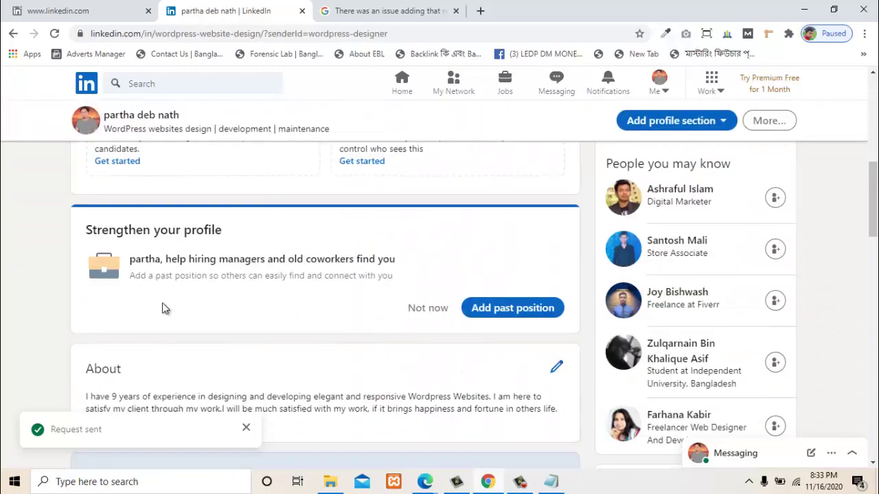